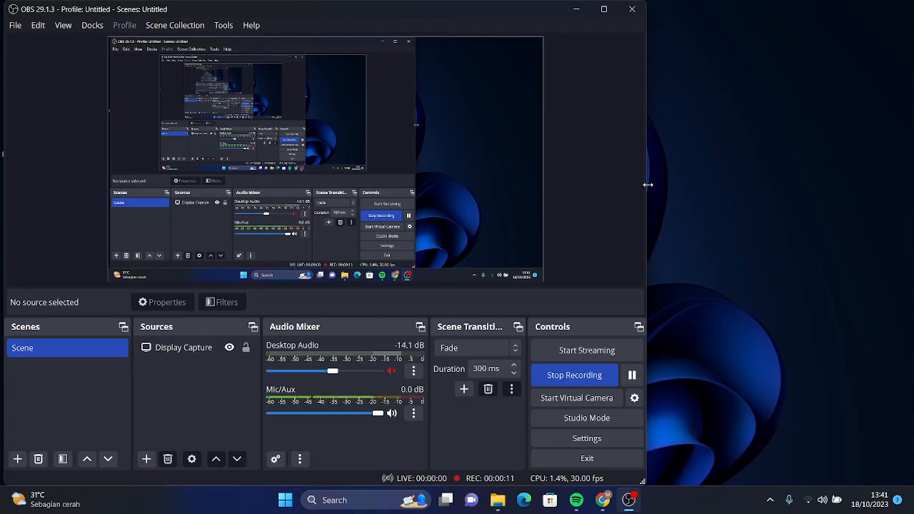
Switch to File Explorer and open the Data workbook from the Documents folder inside Downloads
drag(489, 13, 570, 4)
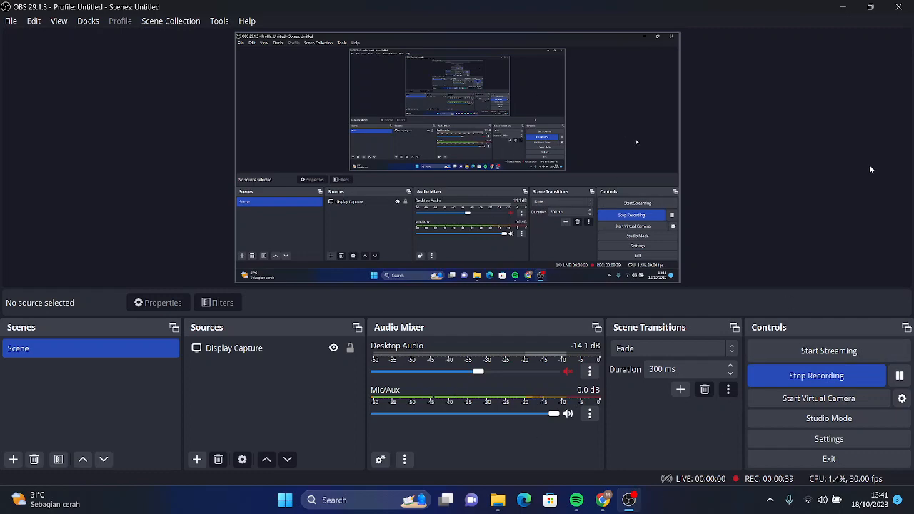
click(842, 7)
click(510, 504)
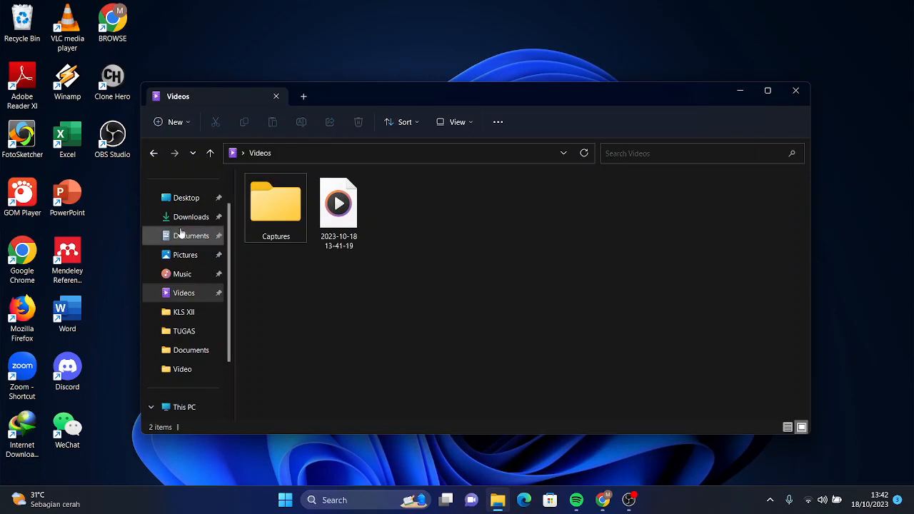
click(187, 216)
double_click(298, 212)
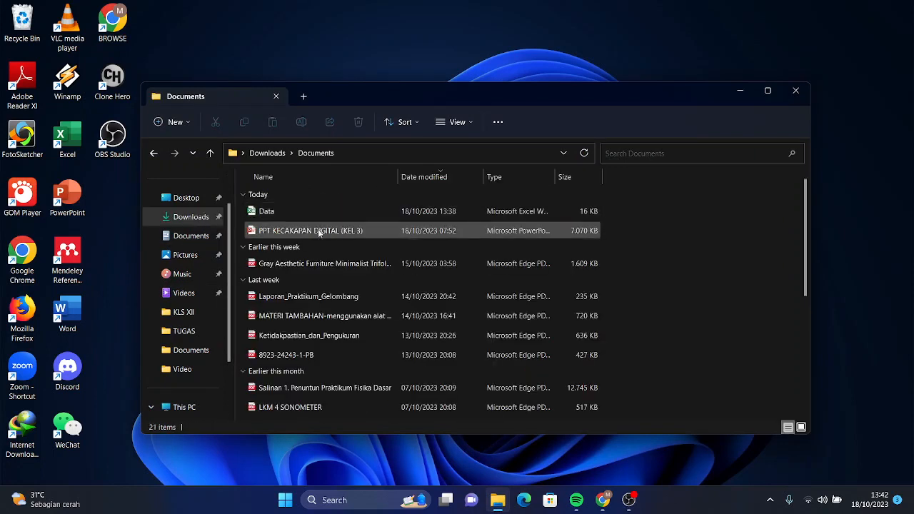
click(359, 215)
double_click(359, 213)
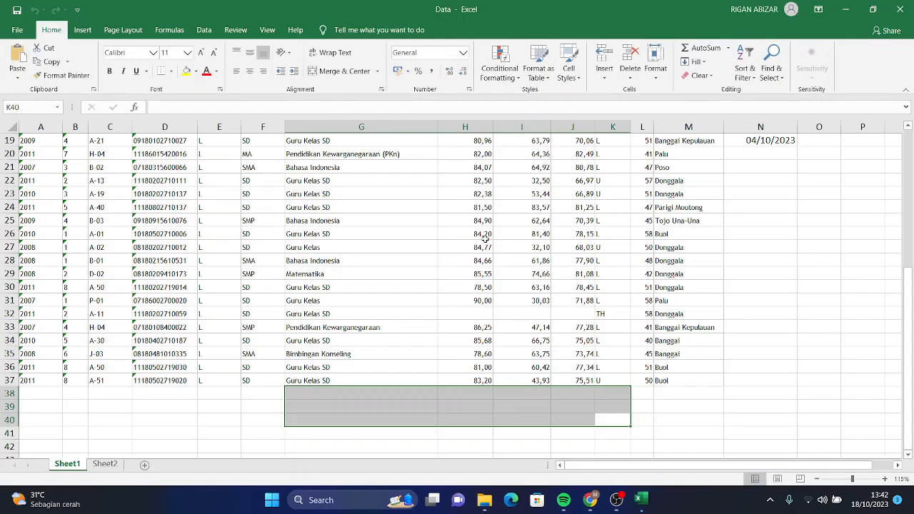
Enter the row labels MAX, MIN and STDEV in cells G38 to G40, below the data table
scroll(607, 263, up, 6)
scroll(785, 322, down, 7)
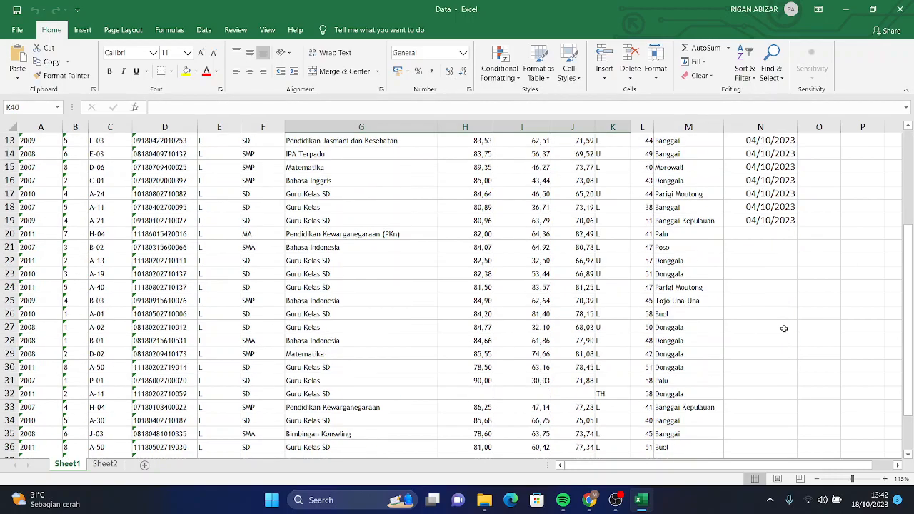
click(812, 339)
scroll(707, 308, up, 5)
scroll(707, 308, up, 2)
scroll(707, 309, down, 9)
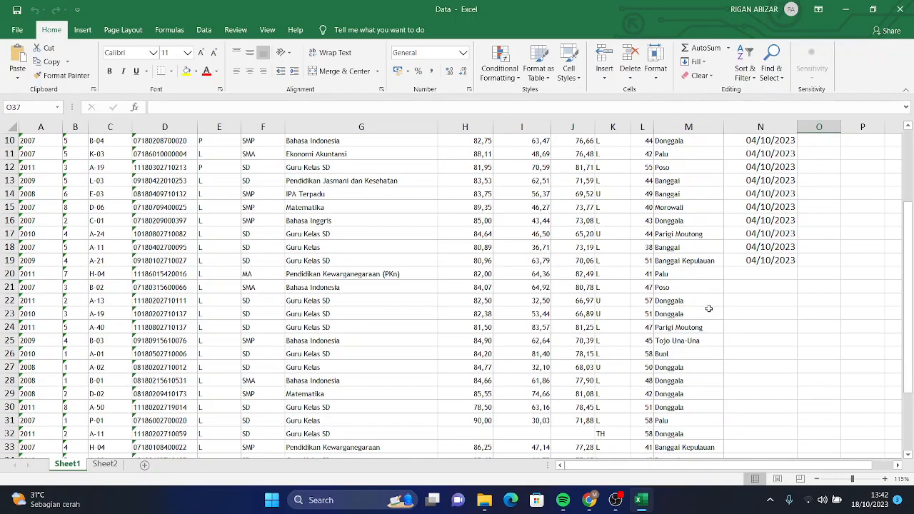
click(379, 273)
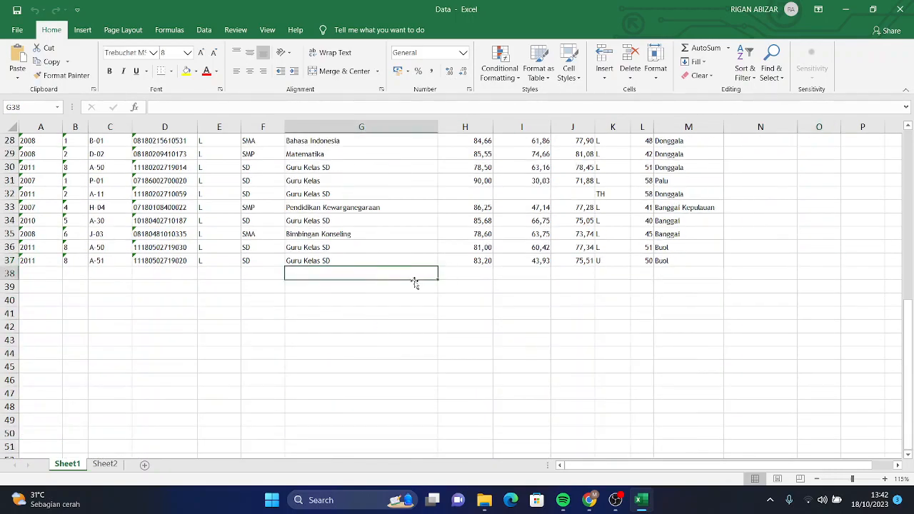
text(max)
key(BackSpace)
key(BackSpace)
key(BackSpace)
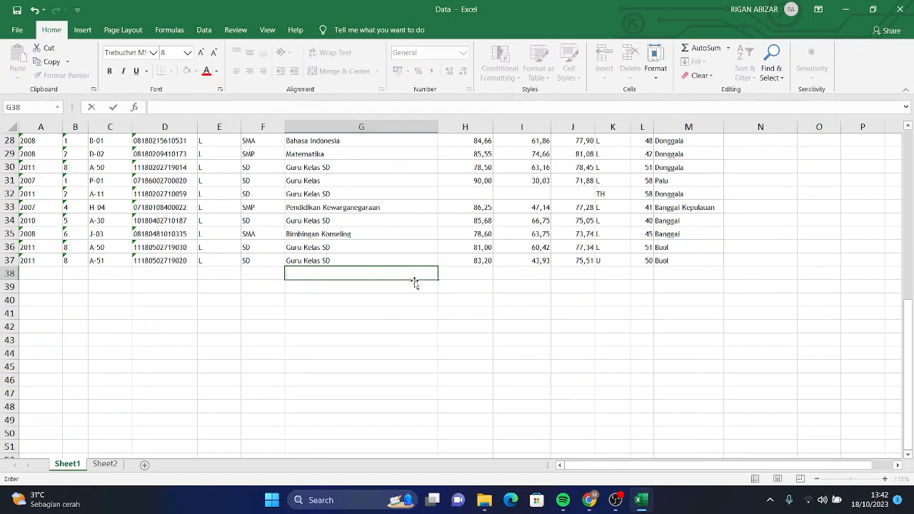
text(MAX)
key(Return)
text(MIN)
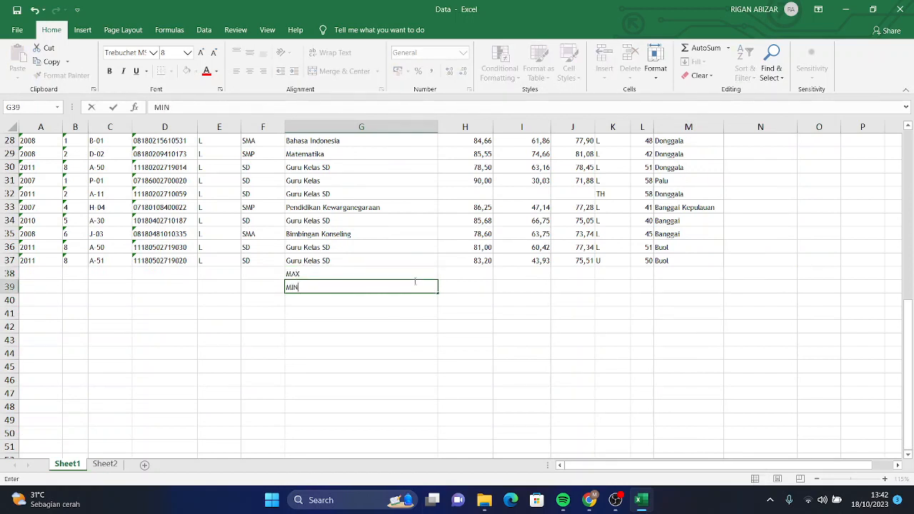
key(Return)
text(ST)
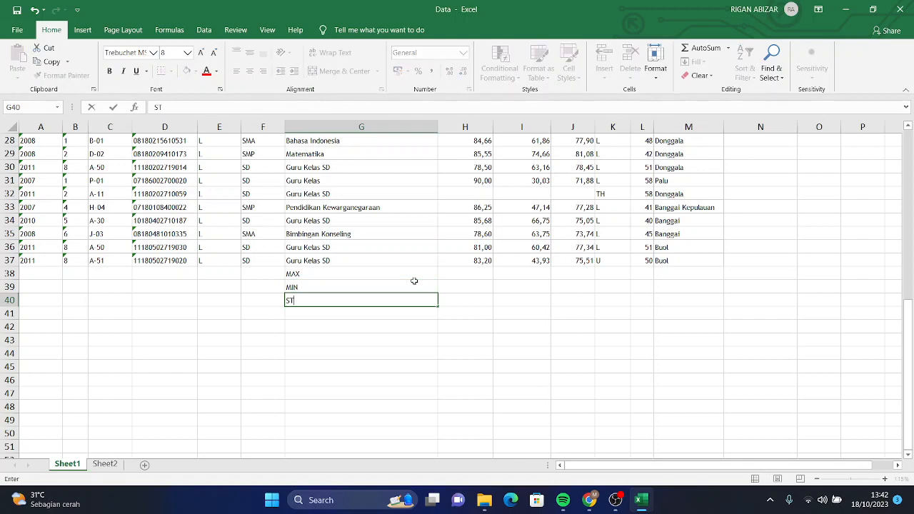
text(DEV)
click(459, 261)
Examine the Skor Mengajar, Skor Ujian Tulis and Nilai Akhir columns and their headers
scroll(480, 275, up, 3)
scroll(480, 275, up, 6)
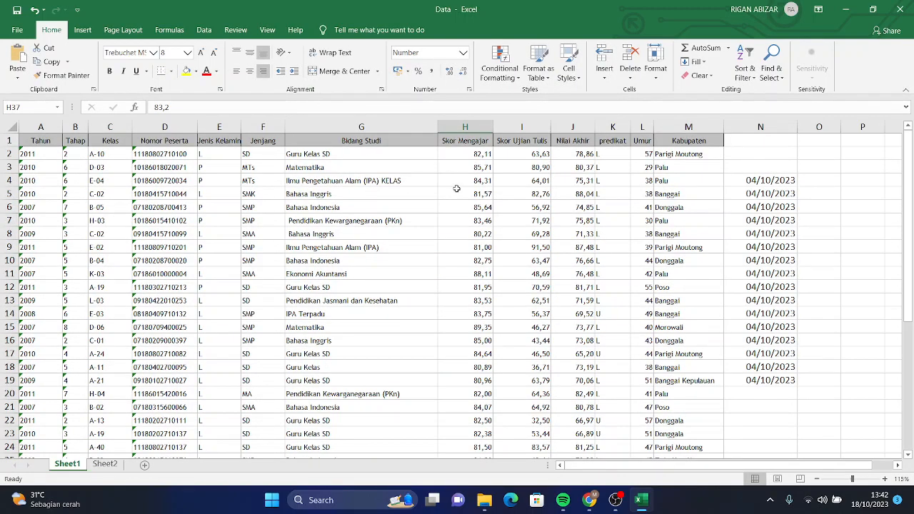
click(475, 142)
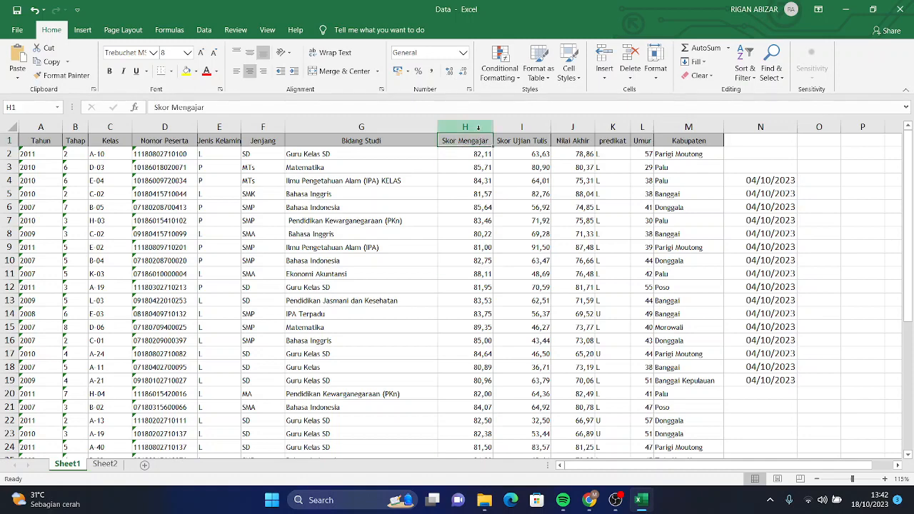
key(ctrl+shift+Down)
scroll(480, 189, down, 6)
scroll(481, 190, up, 6)
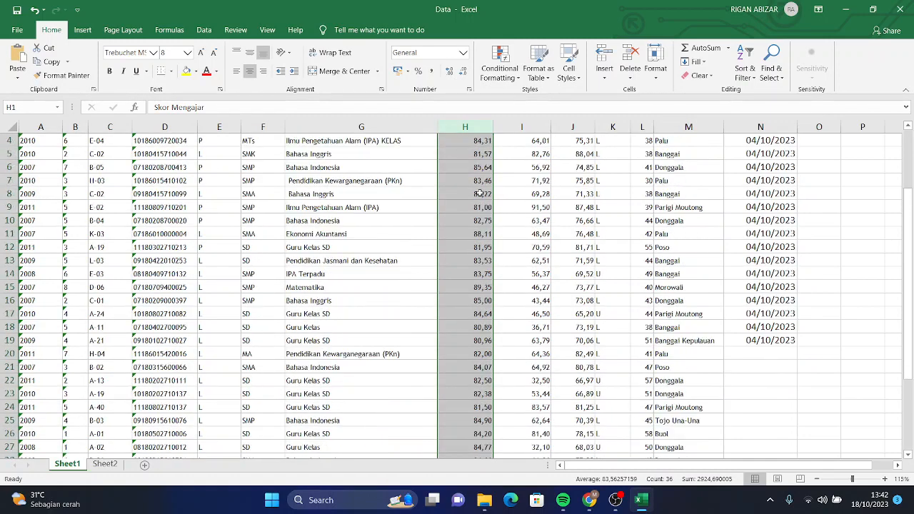
click(521, 126)
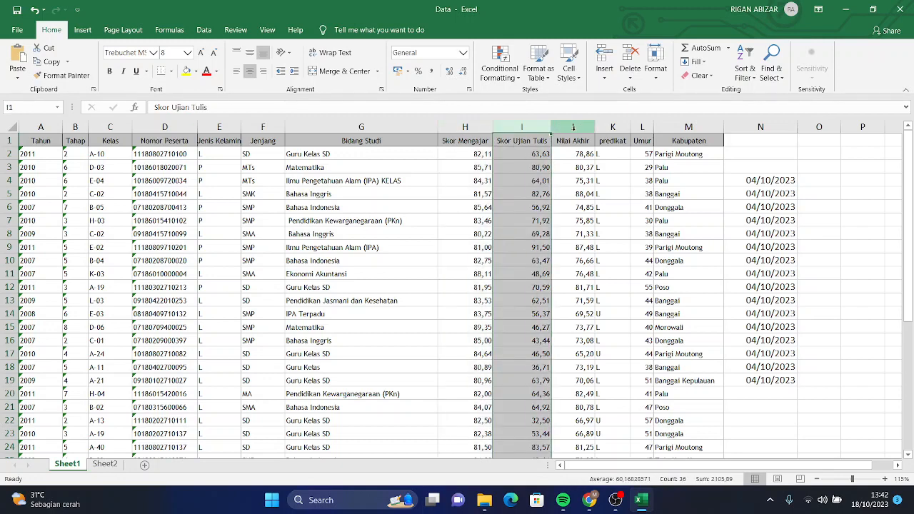
click(572, 126)
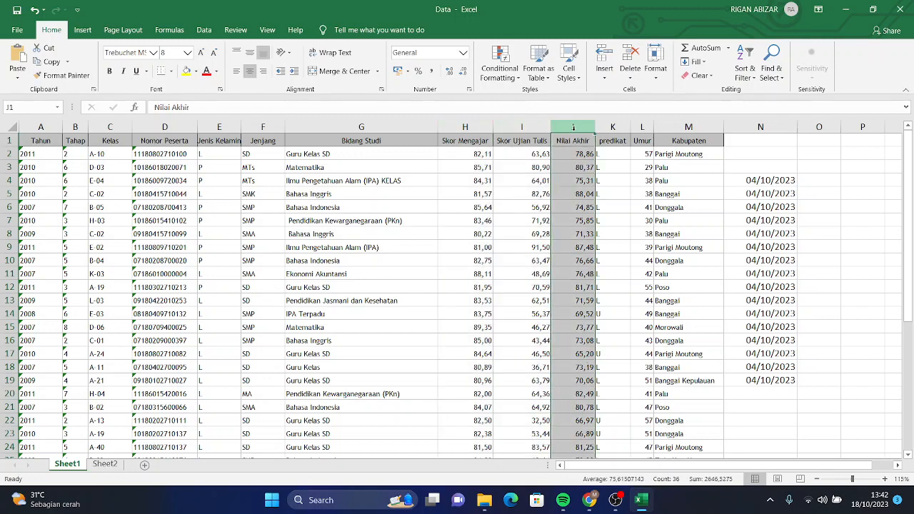
click(464, 140)
click(502, 141)
click(562, 140)
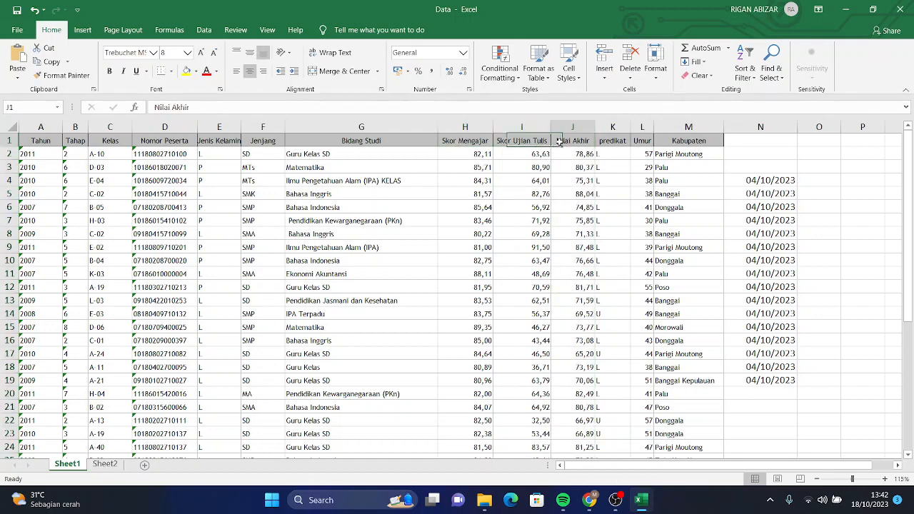
drag(462, 144, 568, 140)
scroll(527, 300, down, 9)
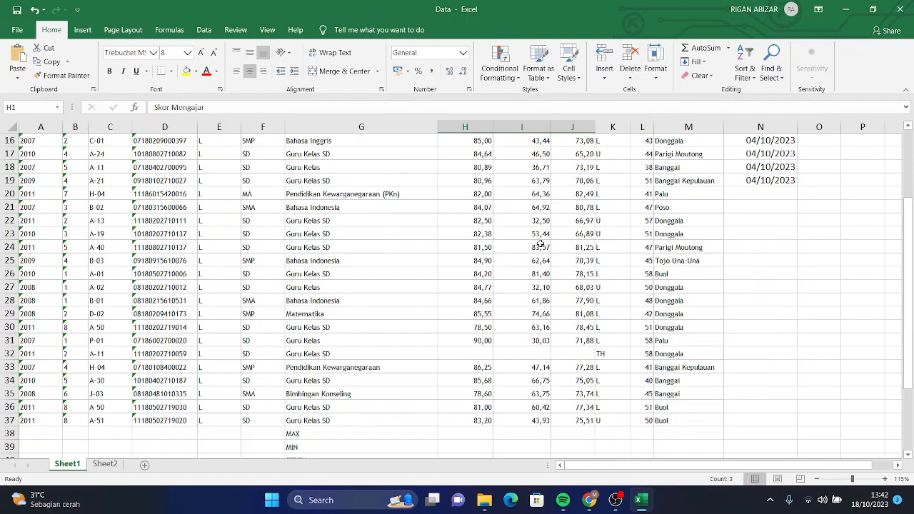
click(470, 278)
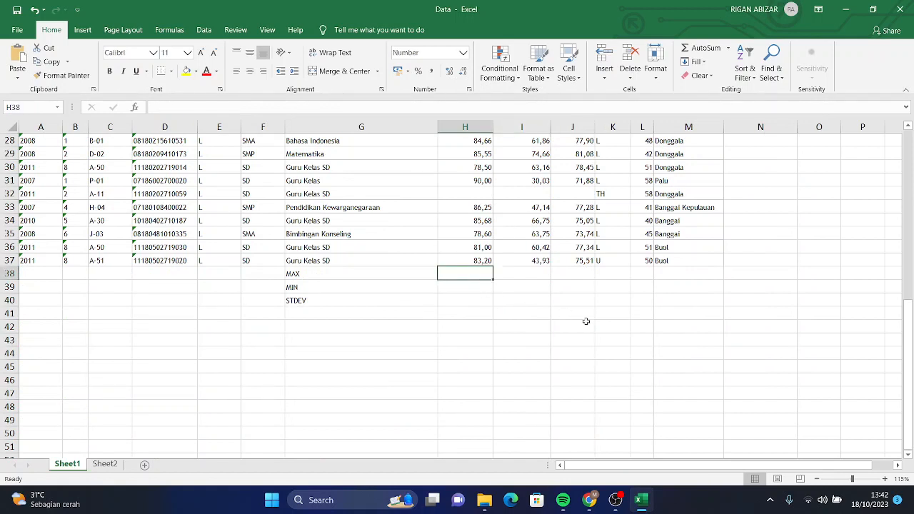
click(443, 313)
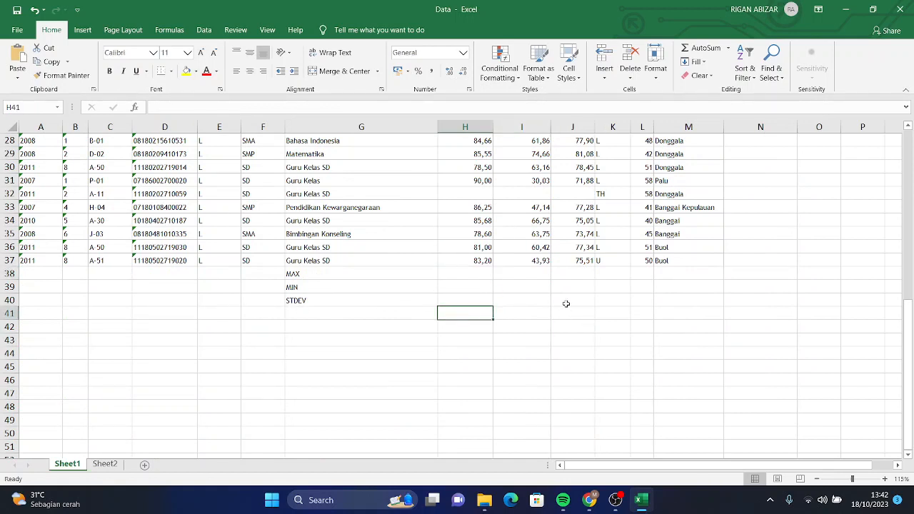
text(ALL)
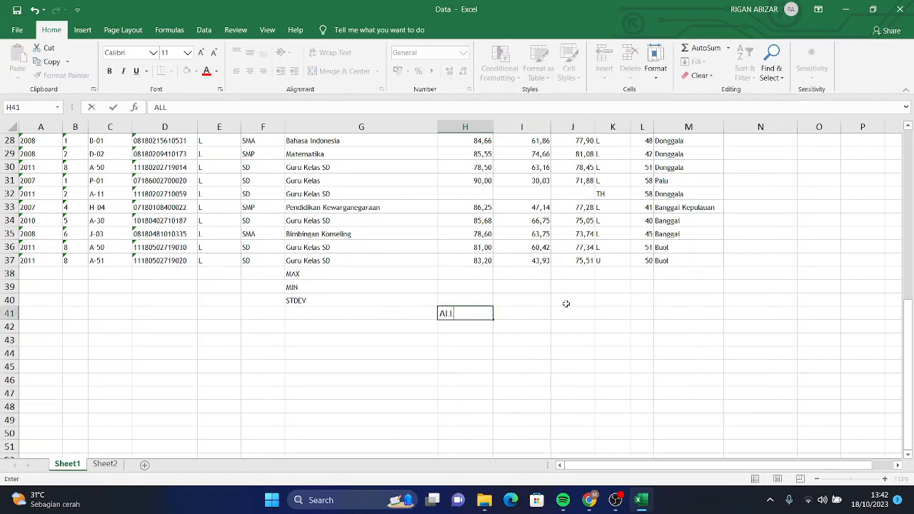
key(BackSpace)
key(BackSpace)
Enter the label ALL in G41 and the headings MAX, MIN and STDEV in cells H41 to J41
click(396, 312)
text(ALL)
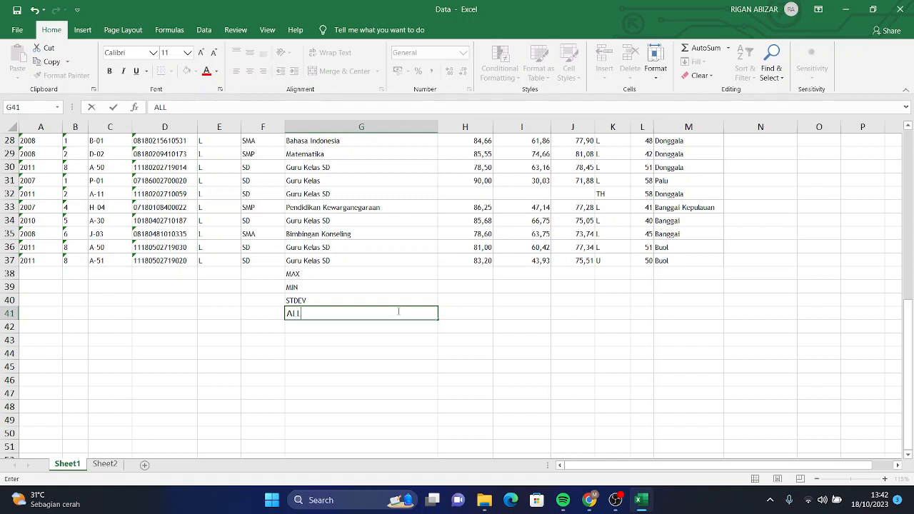
click(471, 314)
text(MA)
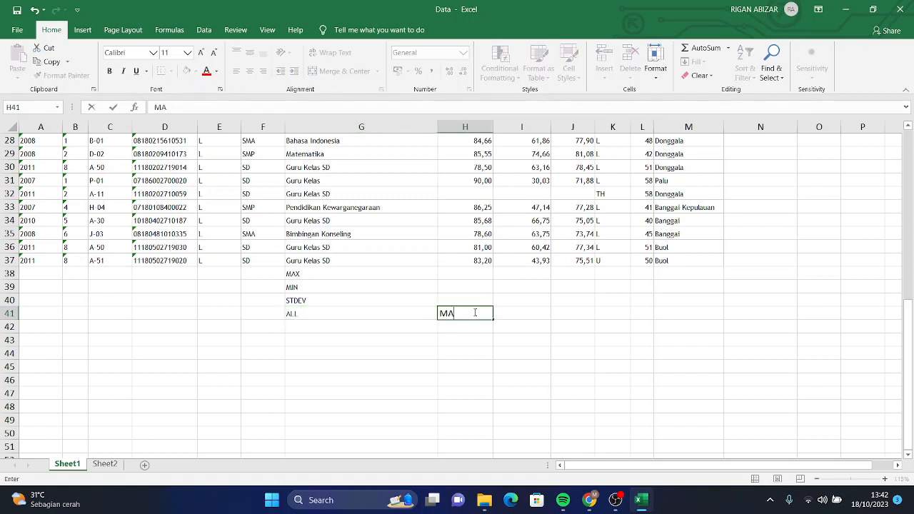
text(X)
key(Tab)
text(MIN)
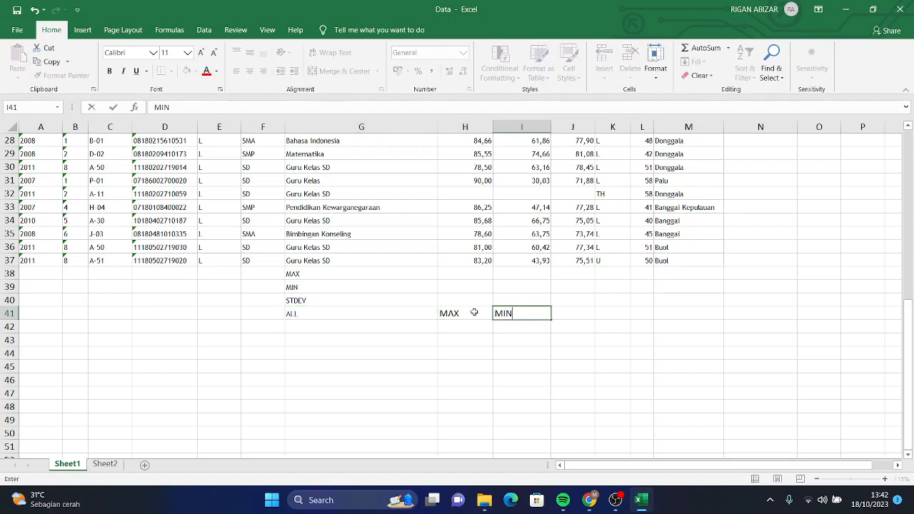
key(Tab)
text(STDEV)
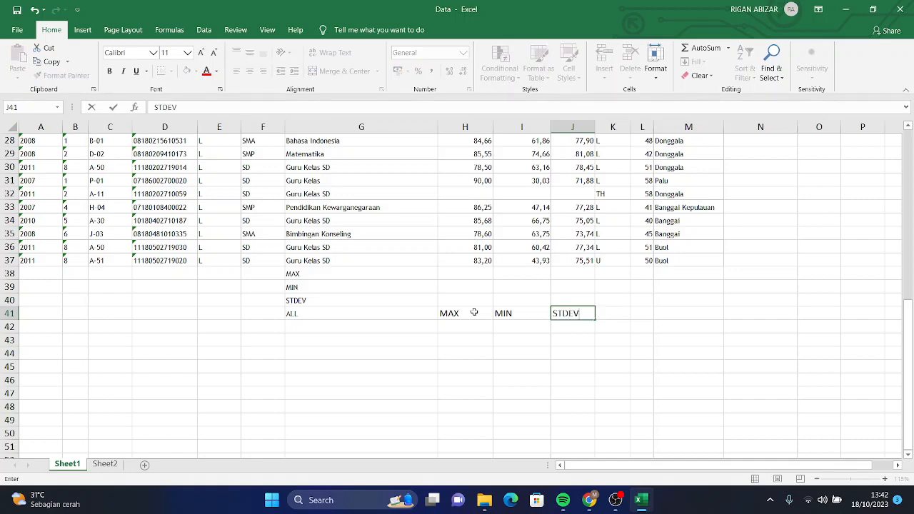
key(Return)
Look over the score values in columns H to J above the summary labels
click(332, 317)
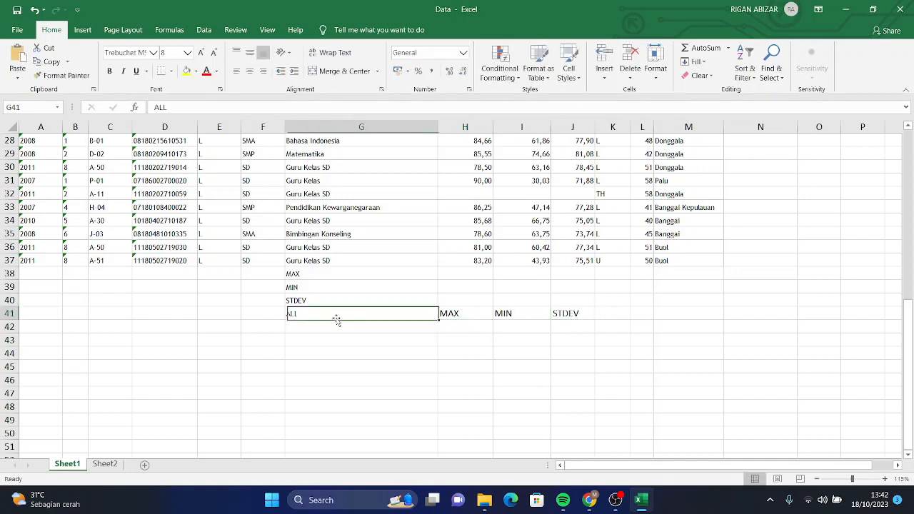
scroll(336, 316, up, 3)
drag(474, 180, 593, 384)
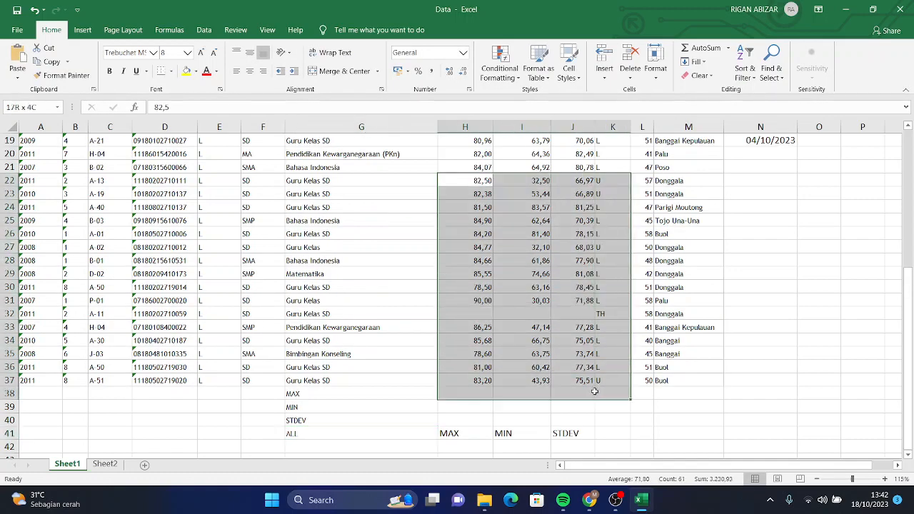
click(564, 411)
click(464, 388)
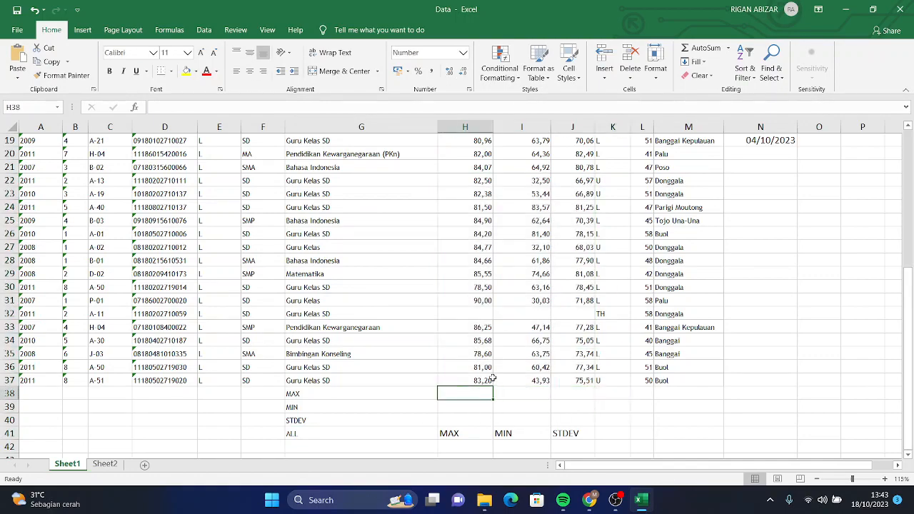
drag(465, 381, 464, 167)
scroll(468, 224, up, 4)
drag(468, 224, 464, 141)
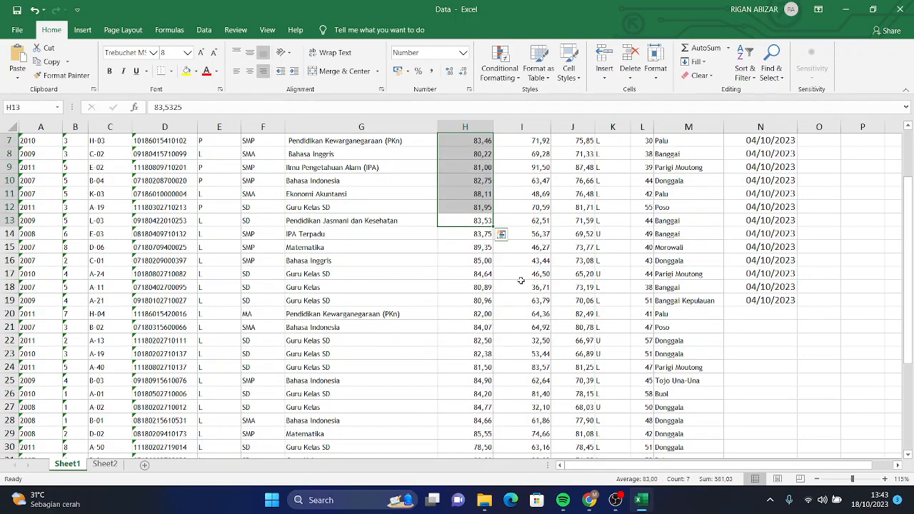
scroll(471, 243, down, 9)
Calculate the overall maximum of all three score columns in H42 with the formula =MAX(H2:J37)
click(475, 245)
scroll(504, 271, up, 3)
scroll(504, 271, up, 1)
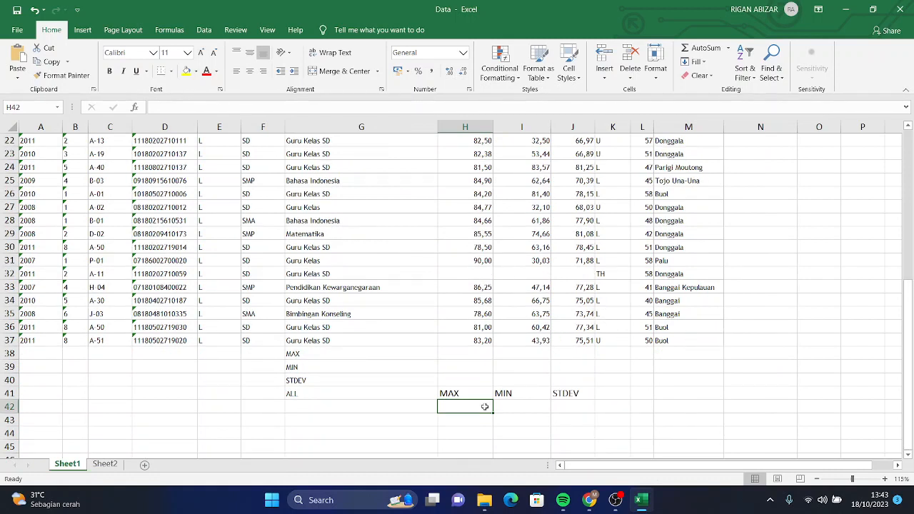
text(=M)
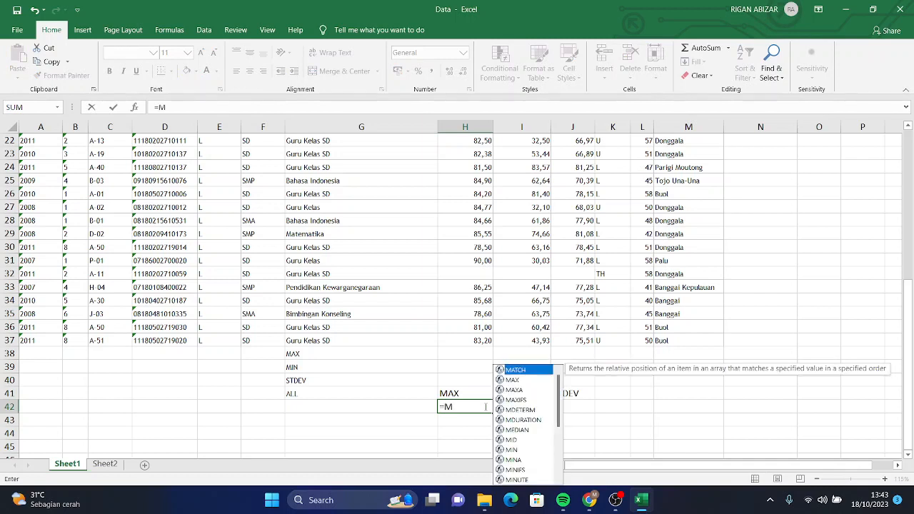
text(AX()
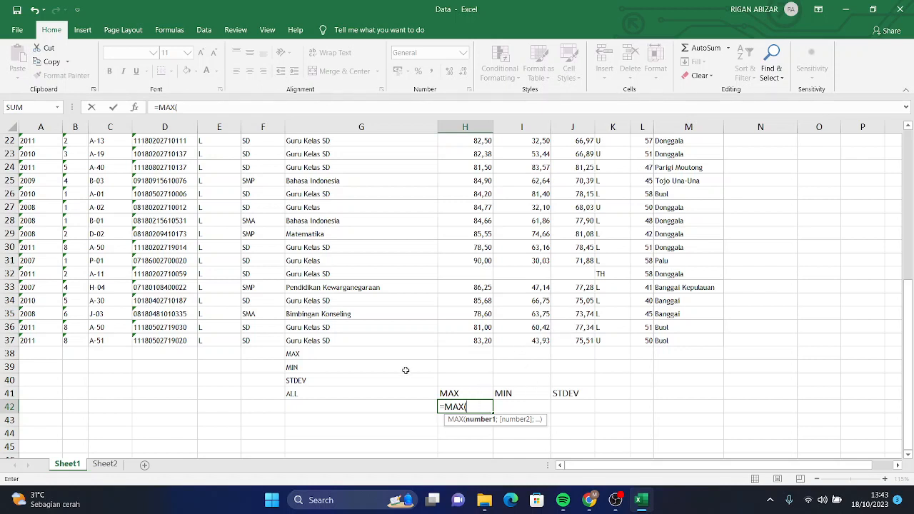
click(584, 341)
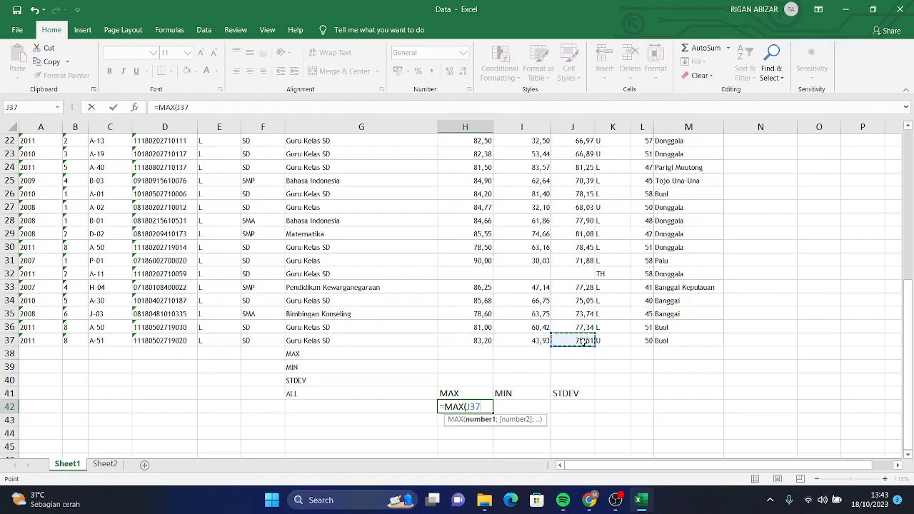
drag(583, 340, 465, 141)
key(shift+Up)
key(shift+Up)
key(shift+Up)
key(shift+Up)
key(shift+Up)
key(shift+Up)
key(shift+Up)
key(shift+Up)
key(shift+Up)
key(shift+Up)
key(shift+Up)
key(shift+Up)
key(shift+Up)
key(shift+Up)
key(shift+Up)
key(shift+Up)
key(shift+Up)
key(shift+Up)
key(shift+Up)
key(shift+Up)
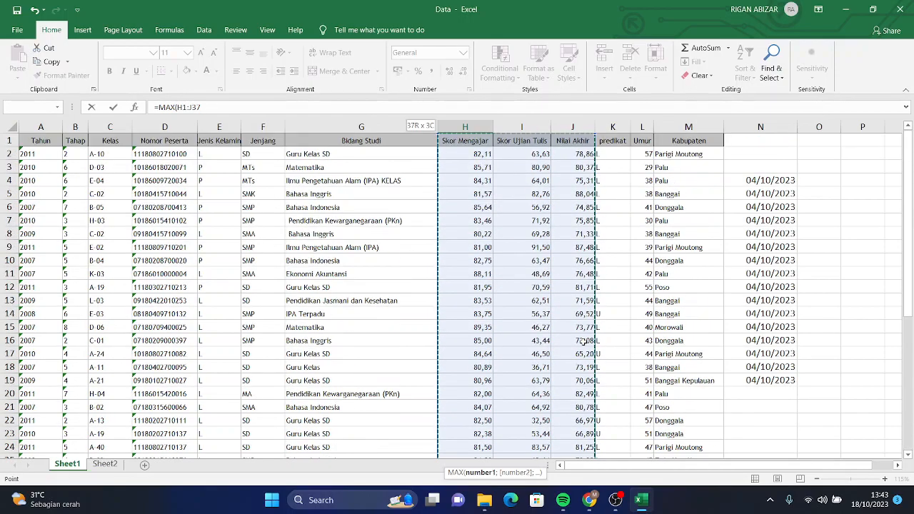
key(shift+Down)
key(Return)
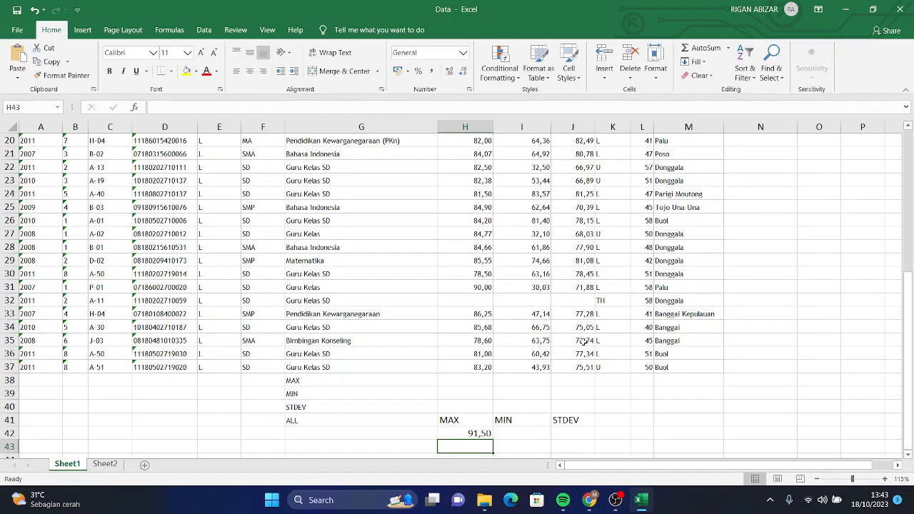
scroll(584, 340, down, 3)
click(472, 313)
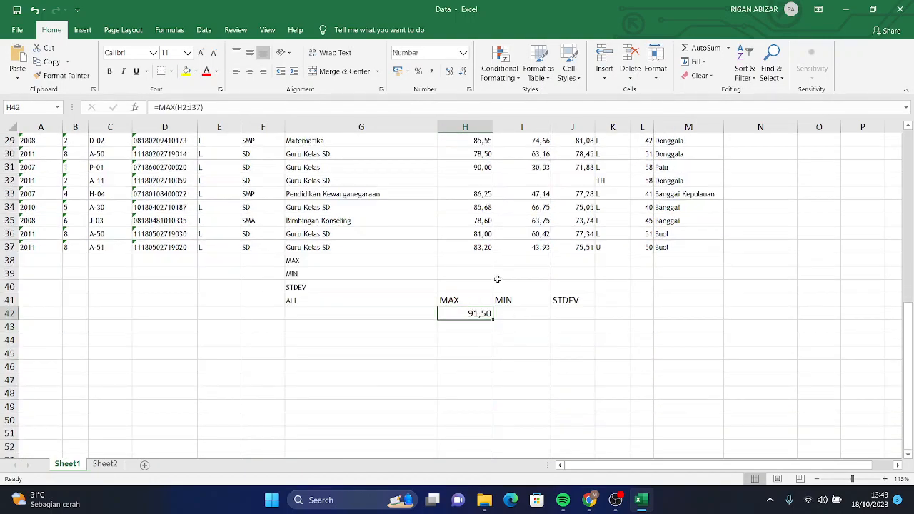
Calculate the overall minimum of all three score columns, H to J down to row 37, in I42 with the MIN function
scroll(500, 254, up, 9)
scroll(522, 216, up, 1)
scroll(475, 228, down, 8)
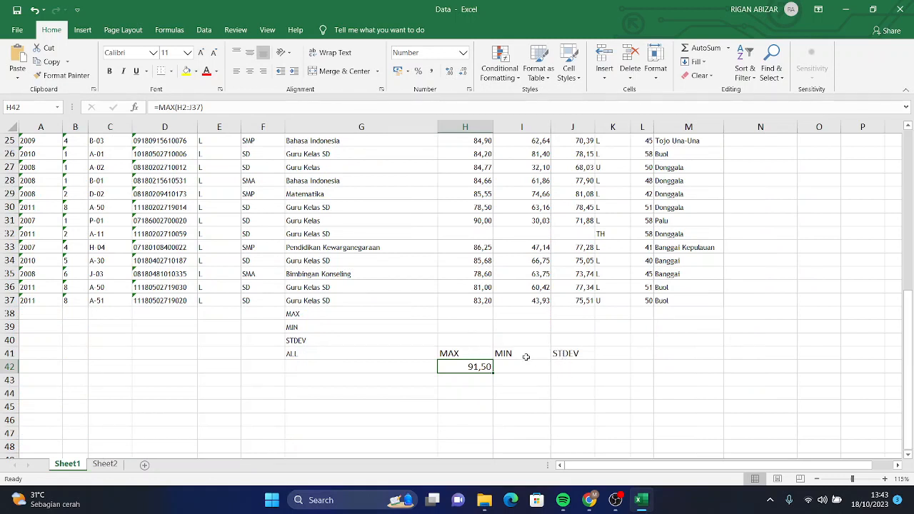
click(534, 365)
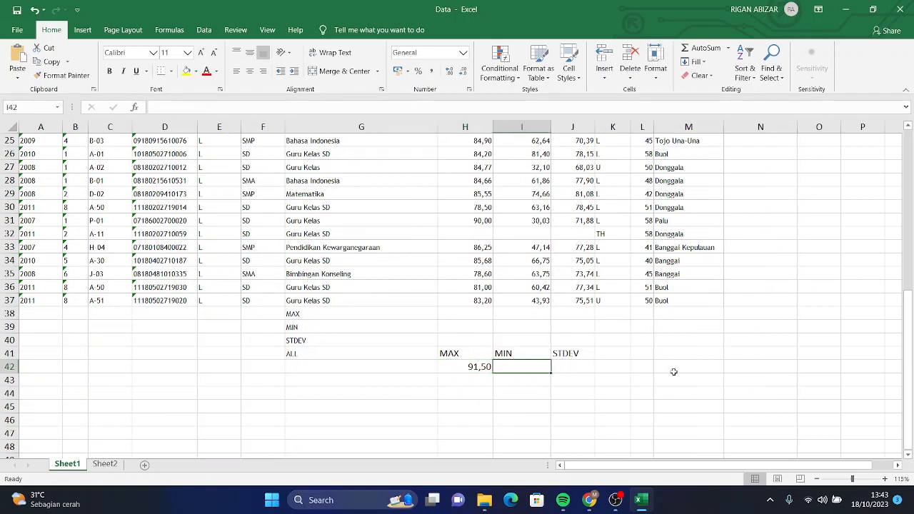
text(=)
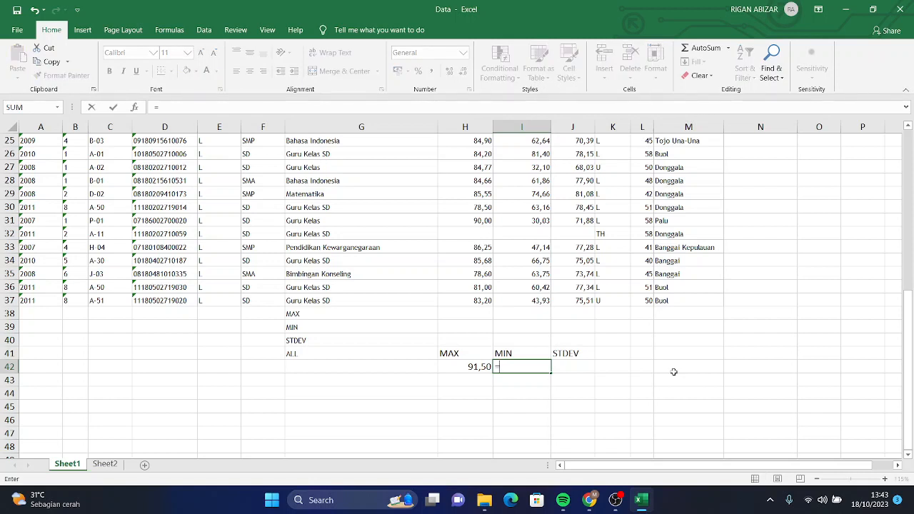
text(MIN)
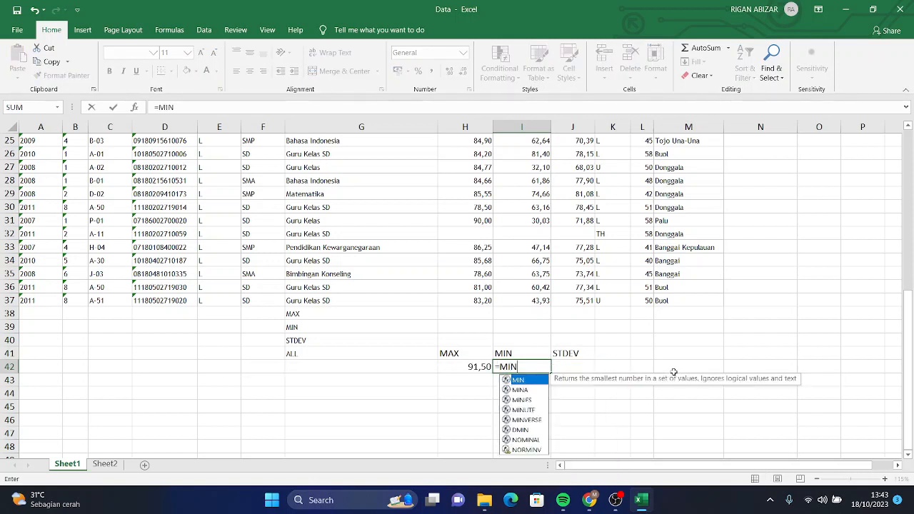
text(()
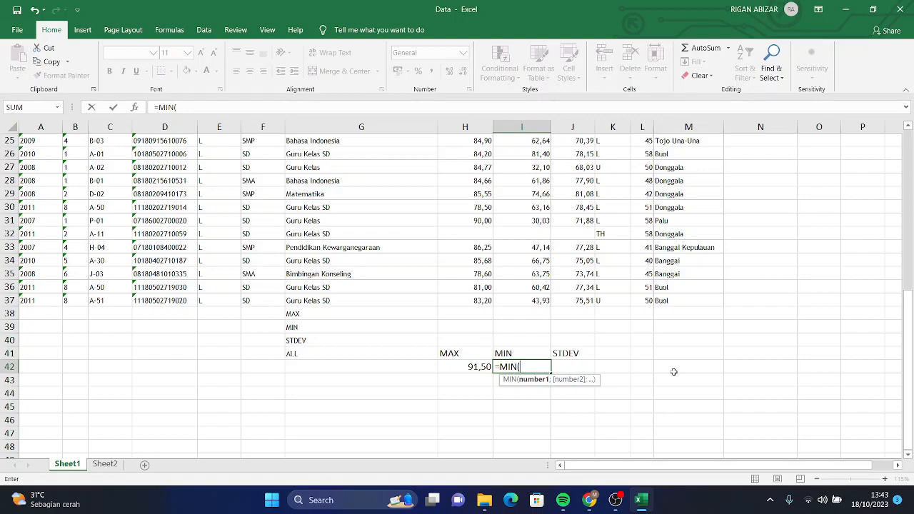
click(587, 300)
key(shift+Left)
key(shift+Left)
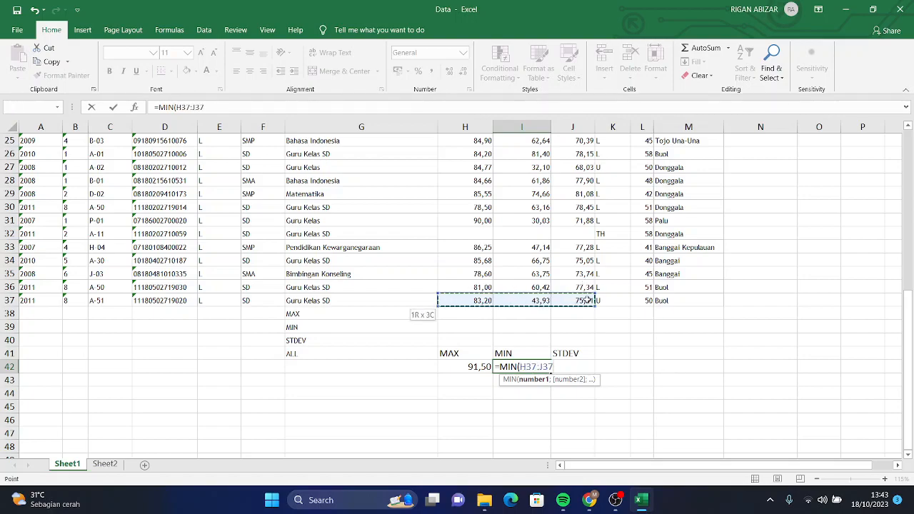
key(shift+Up)
key(shift+Up)
key(shift+Up)
key(shift+Up)
key(shift+Up)
key(shift+Up)
key(shift+Up)
key(shift+Up)
key(shift+Up)
key(shift+Up)
key(shift+Up)
key(shift+Up)
key(shift+Up)
key(shift+Up)
key(shift+Up)
key(shift+Up)
key(shift+Up)
key(shift+Up)
key(shift+Up)
key(shift+Up)
key(shift+Up)
key(shift+Up)
key(shift+Up)
key(shift+Up)
key(shift+Up)
key(shift+Up)
key(shift+Up)
key(shift+Up)
key(shift+Up)
key(shift+Up)
key(shift+Up)
key(shift+Up)
key(shift+Up)
key(shift+Up)
key(shift+Up)
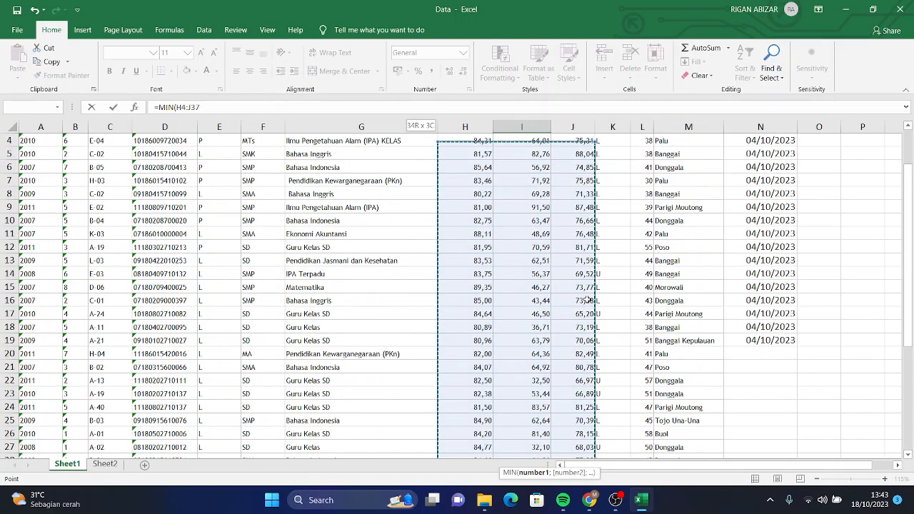
key(Return)
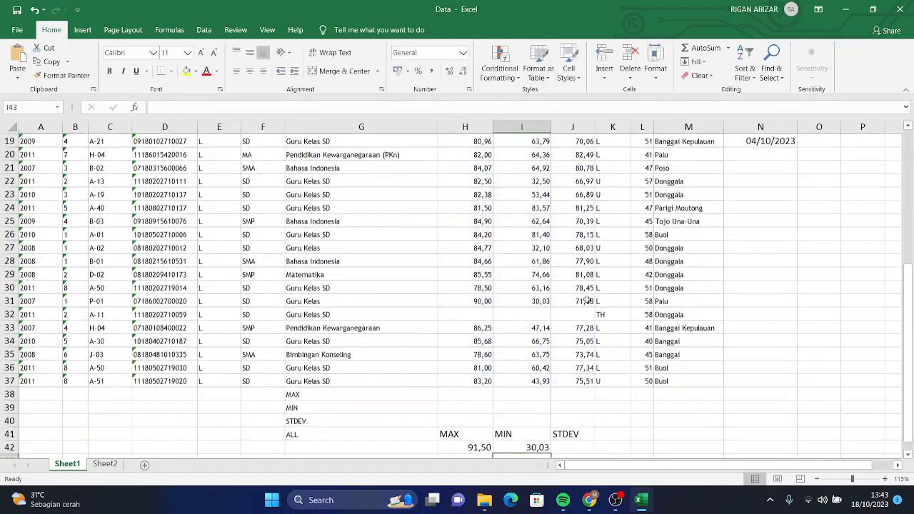
Calculate the overall standard deviation of all three score columns in J42 with the formula =STDEV(H2:J37)
click(574, 359)
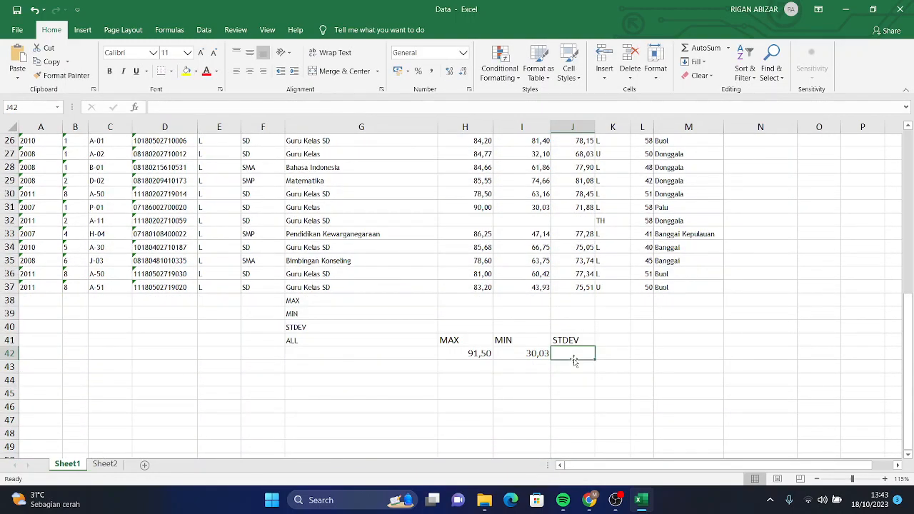
text(=STDEV)
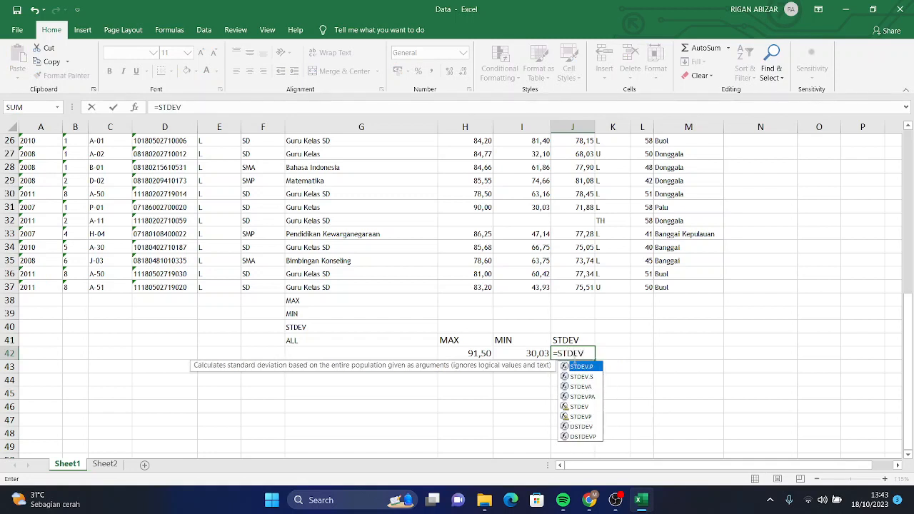
text(()
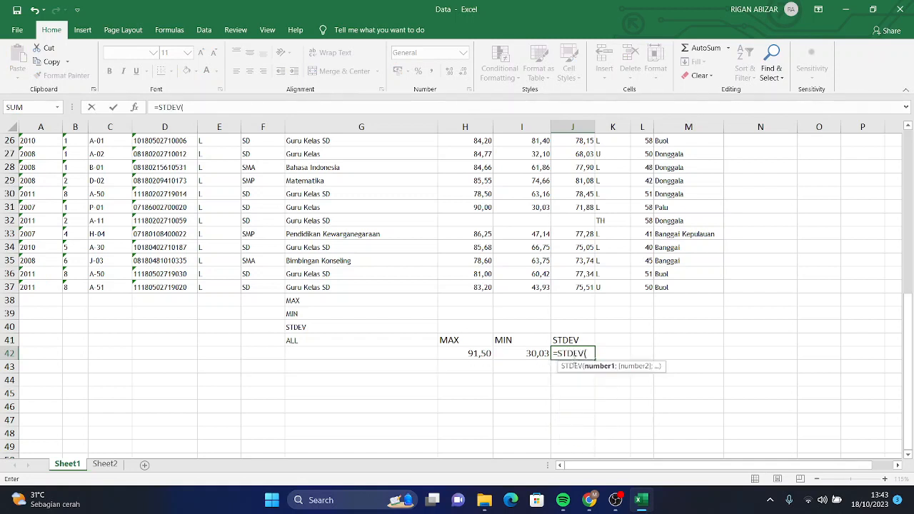
click(588, 287)
drag(588, 286, 464, 286)
key(shift+Up)
key(shift+Up)
key(shift+Up)
key(shift+Up)
key(shift+Up)
key(shift+Up)
key(shift+Up)
key(shift+Up)
key(shift+Up)
key(shift+Up)
key(shift+Up)
key(shift+Up)
key(shift+Up)
key(shift+Up)
key(shift+Up)
key(shift+Up)
key(shift+Up)
key(shift+Up)
key(shift+Up)
key(shift+Up)
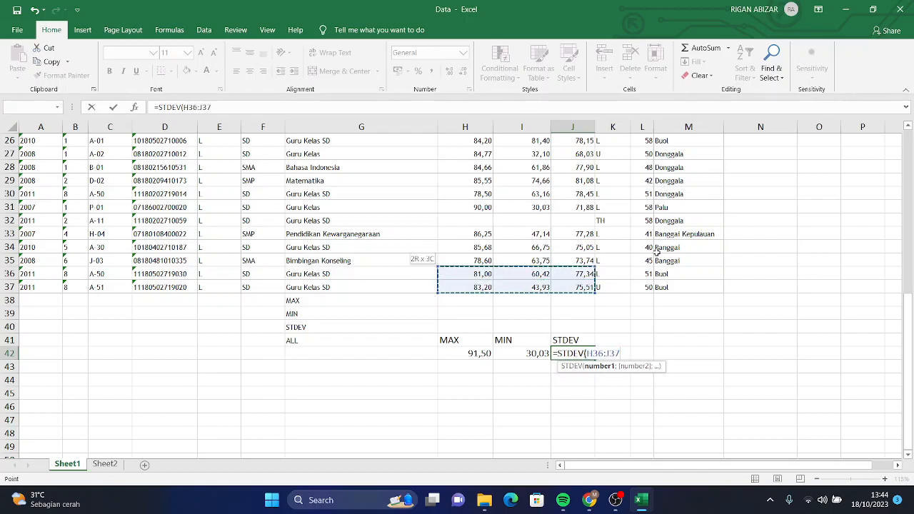
key(shift+Up)
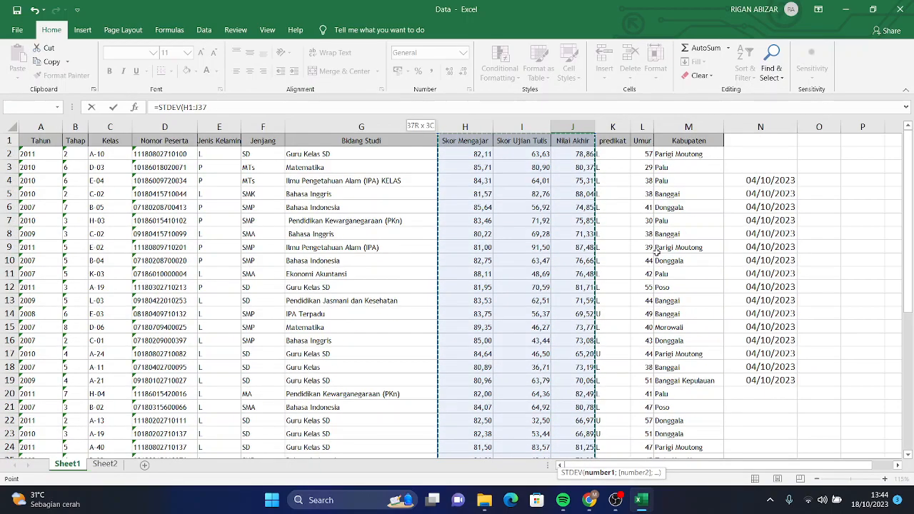
key(Return)
scroll(628, 271, down, 3)
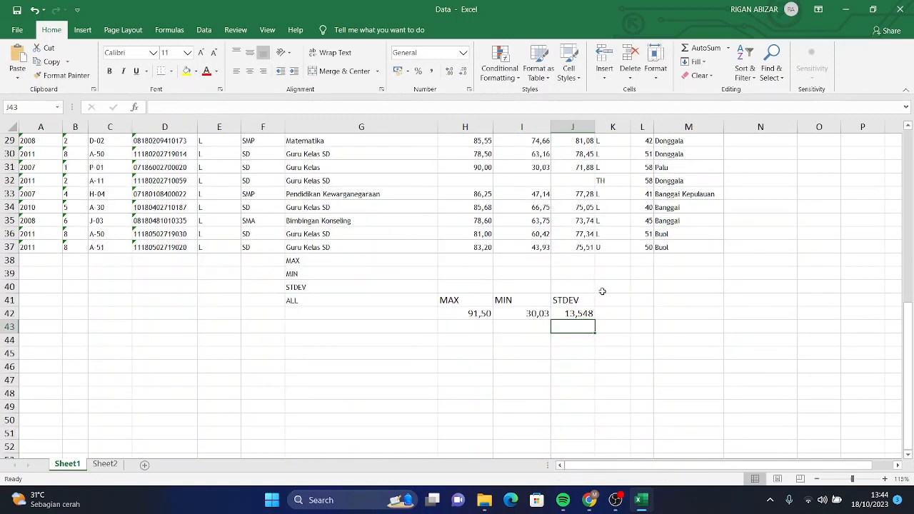
Reduce the standard deviation in J42 to two decimal places
click(585, 312)
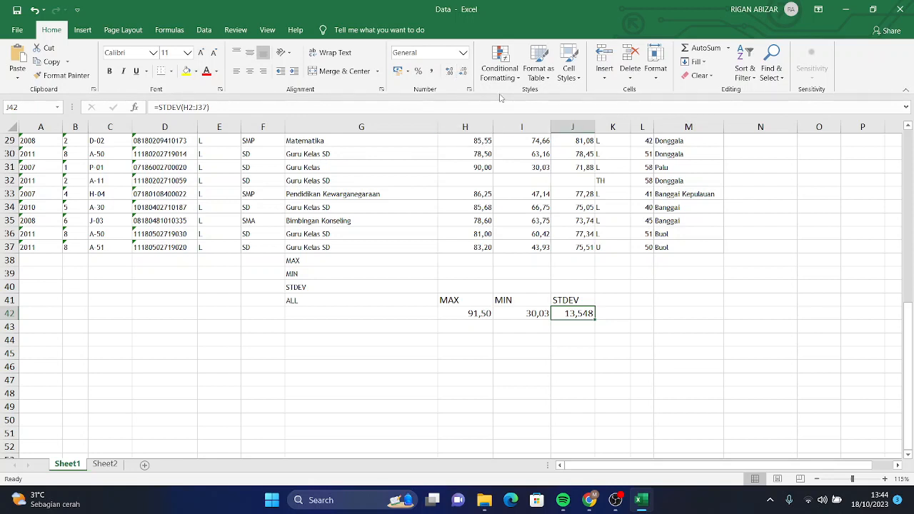
click(465, 71)
scroll(629, 313, up, 3)
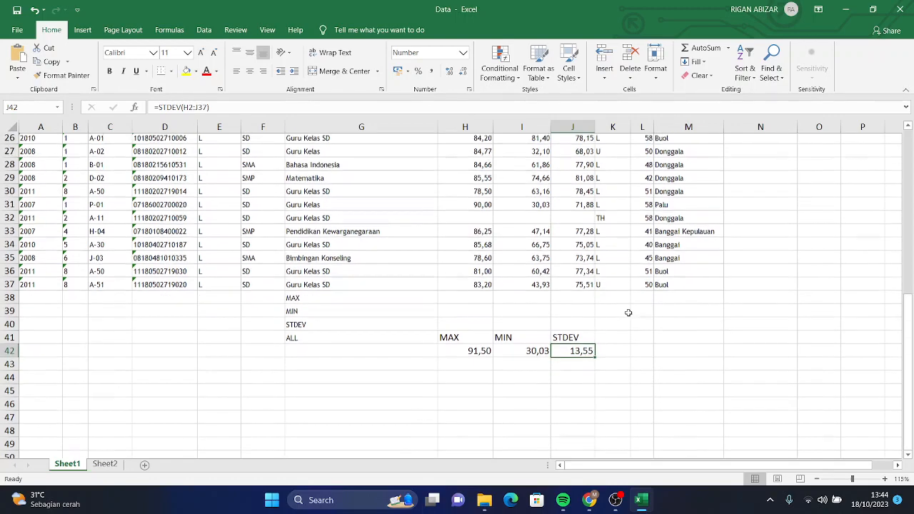
scroll(638, 325, down, 3)
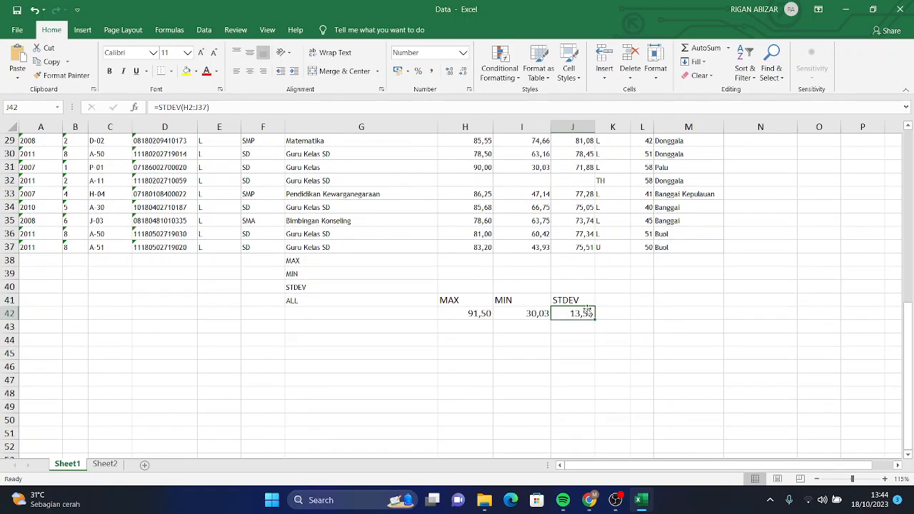
Review the overall MAX, MIN and STDEV headings and results in H41 to J42
click(473, 316)
drag(573, 314, 464, 314)
click(476, 303)
click(518, 300)
click(591, 301)
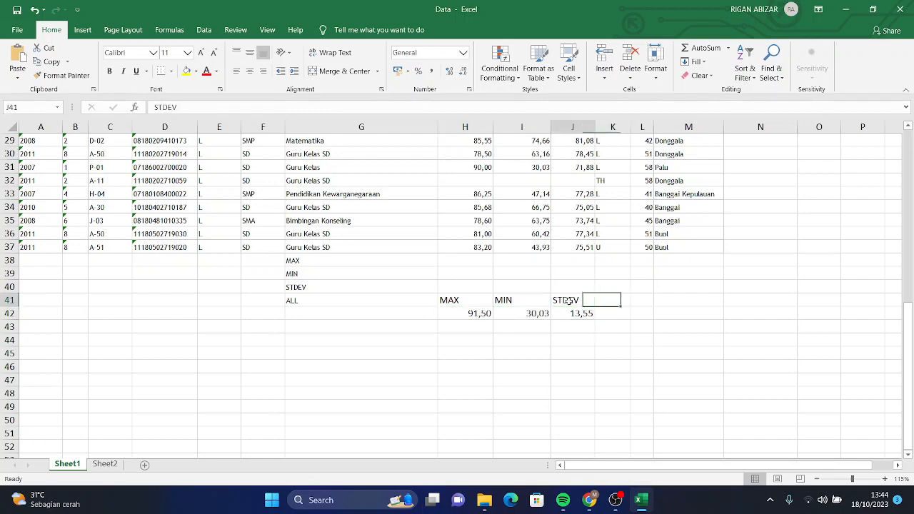
scroll(620, 348, up, 2)
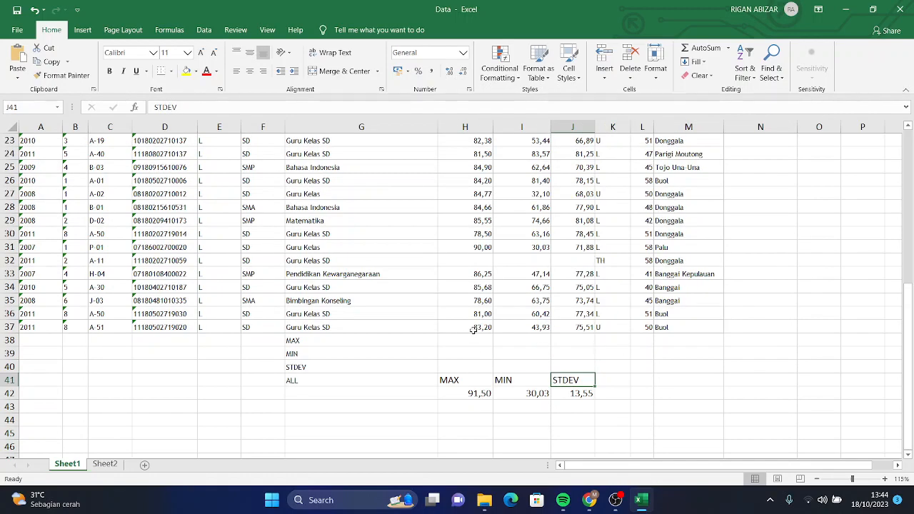
scroll(473, 329, up, 1)
scroll(500, 385, down, 1)
Calculate the maximum of the Skor Mengajar column in H38 with the formula =MAX(H2:H37)
click(466, 337)
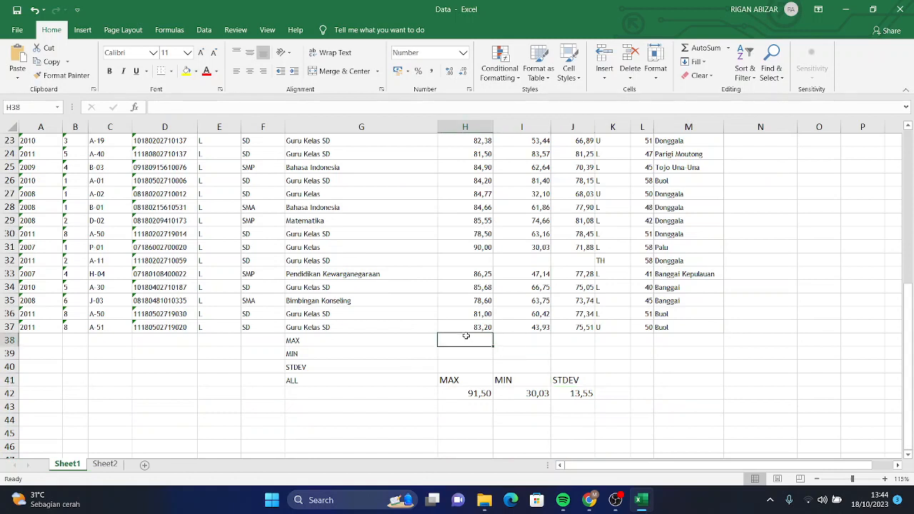
text(=)
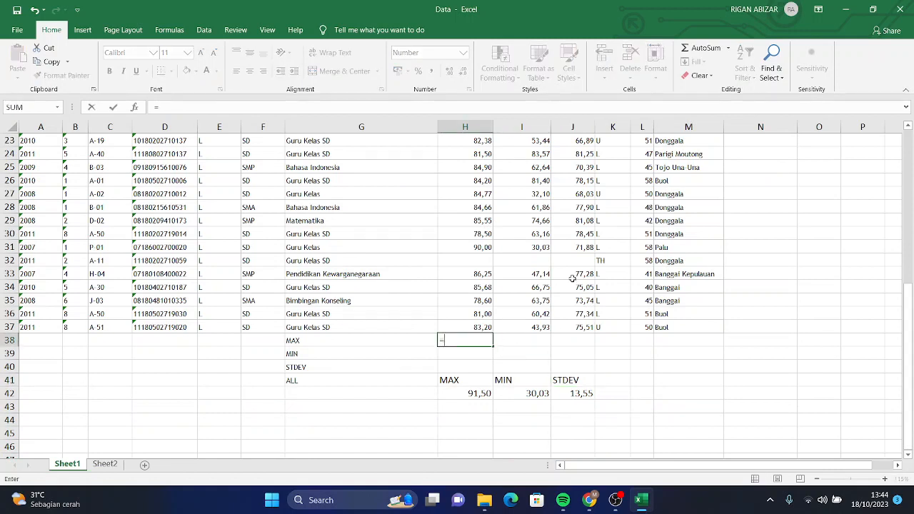
text(MAX()
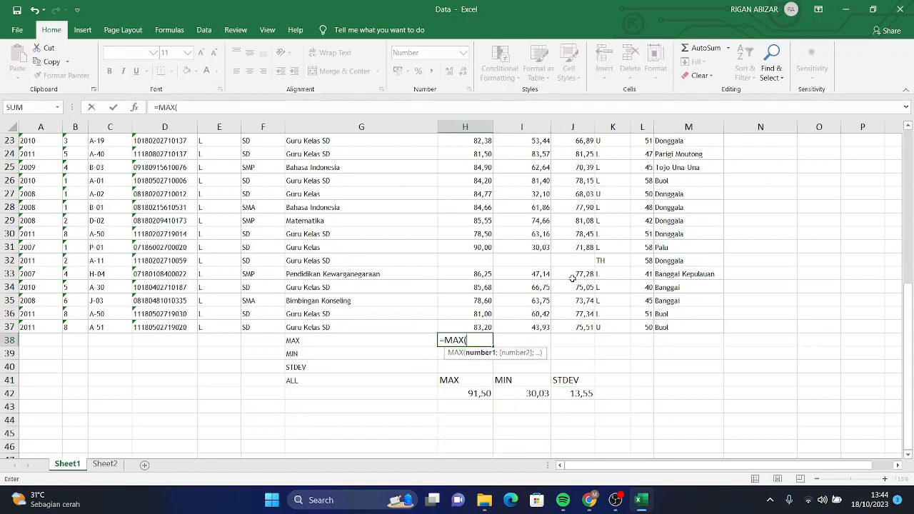
click(475, 327)
drag(475, 328, 468, 135)
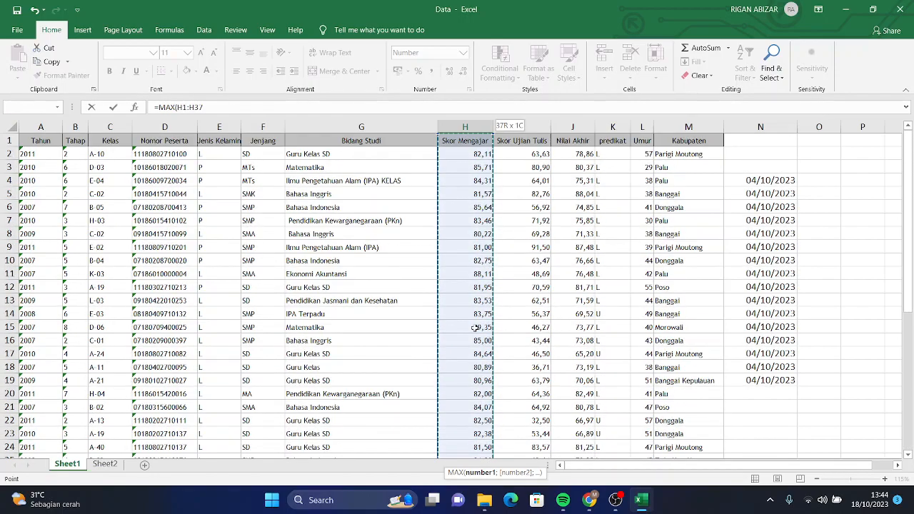
key(Return)
scroll(475, 327, down, 3)
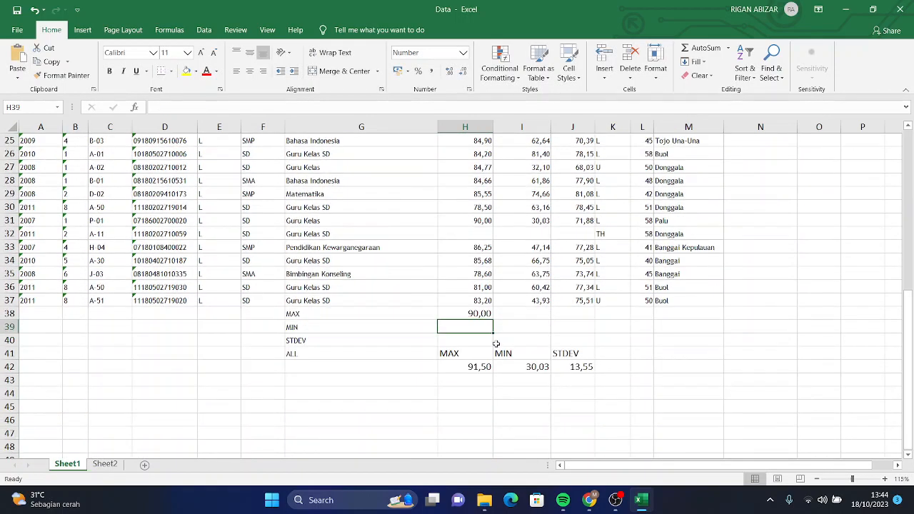
Fill the MAX formula from H38 across to I38 and J38 and check the copied formula
click(477, 314)
scroll(528, 302, up, 3)
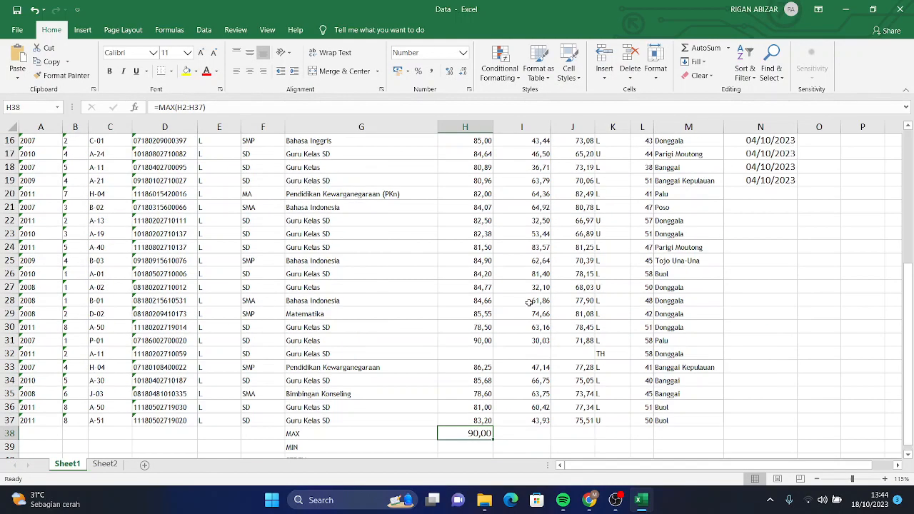
scroll(528, 321, down, 1)
click(530, 395)
click(573, 391)
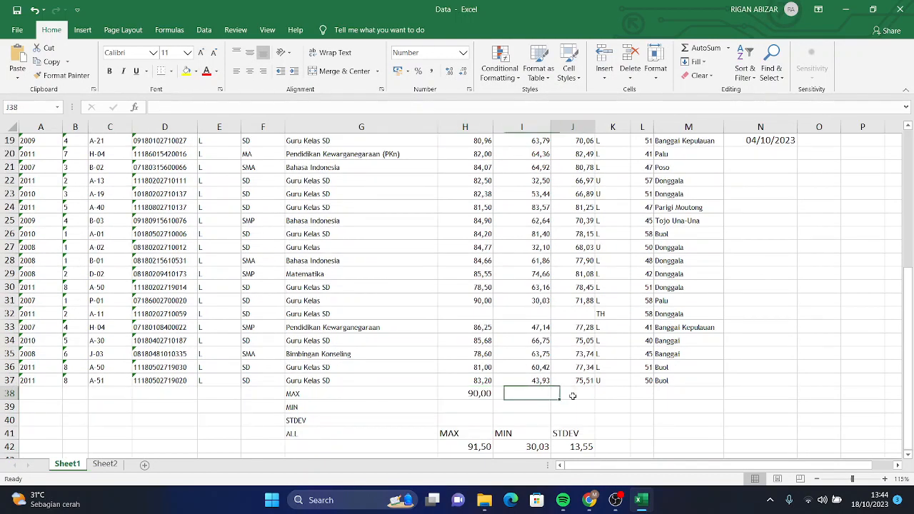
click(515, 396)
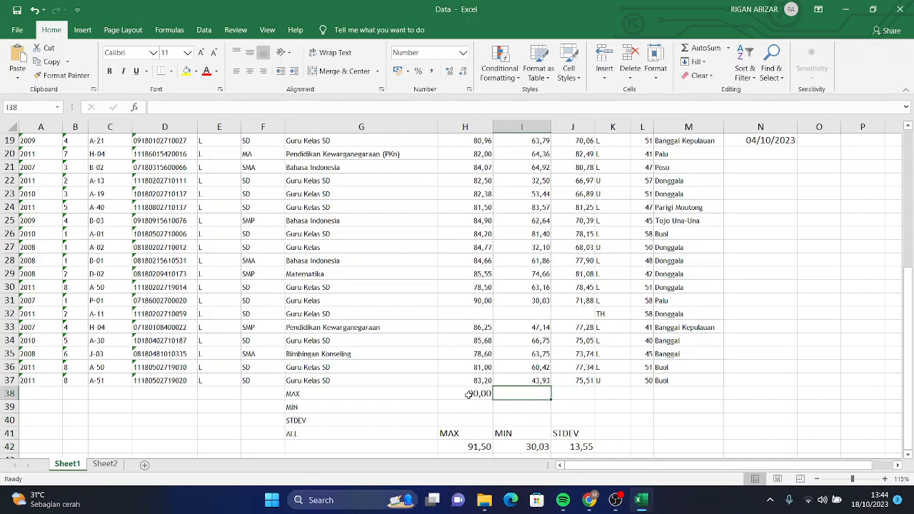
click(476, 393)
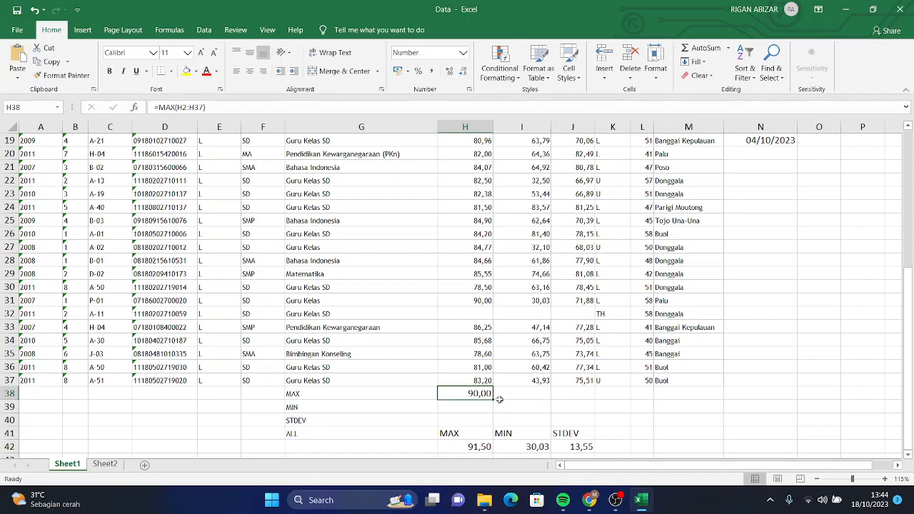
scroll(543, 404, down, 2)
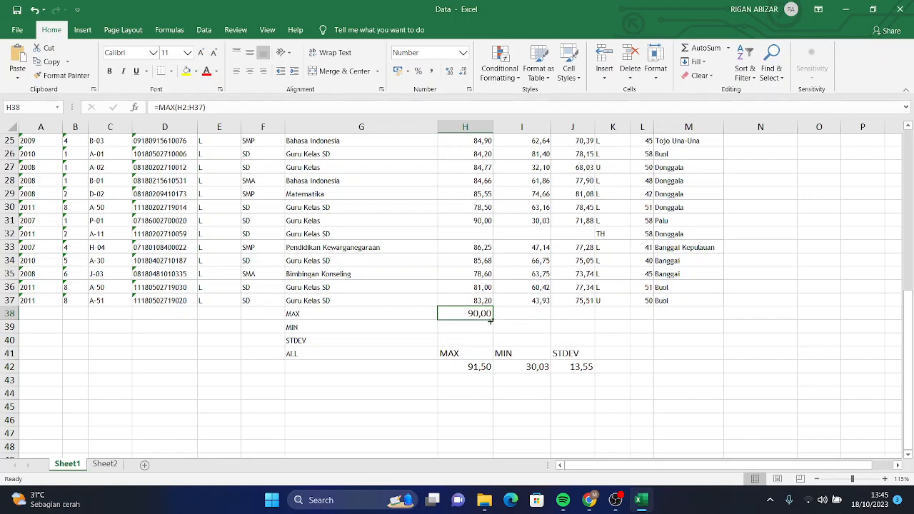
drag(493, 319, 593, 318)
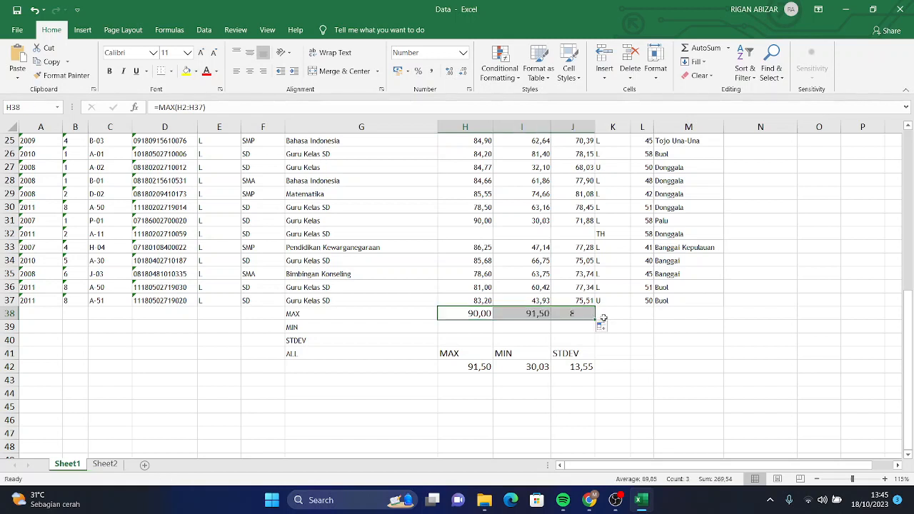
click(473, 315)
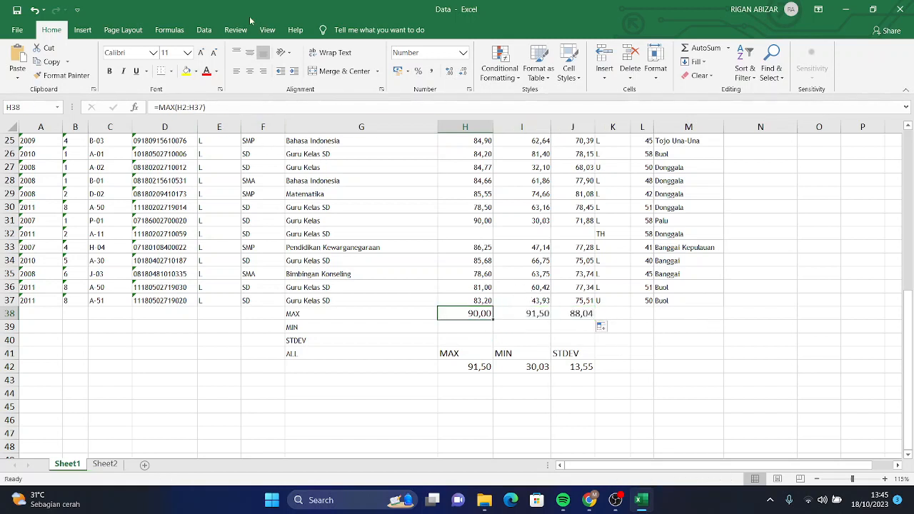
click(542, 313)
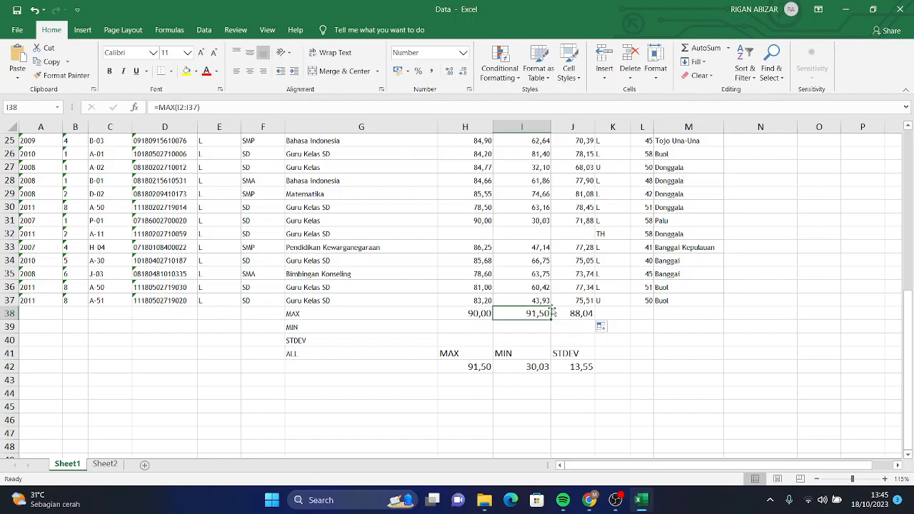
Calculate the minimum of the Skor Mengajar column in H39 with =MIN(H2:H37) and fill the formula across to J39
click(485, 326)
text(=)
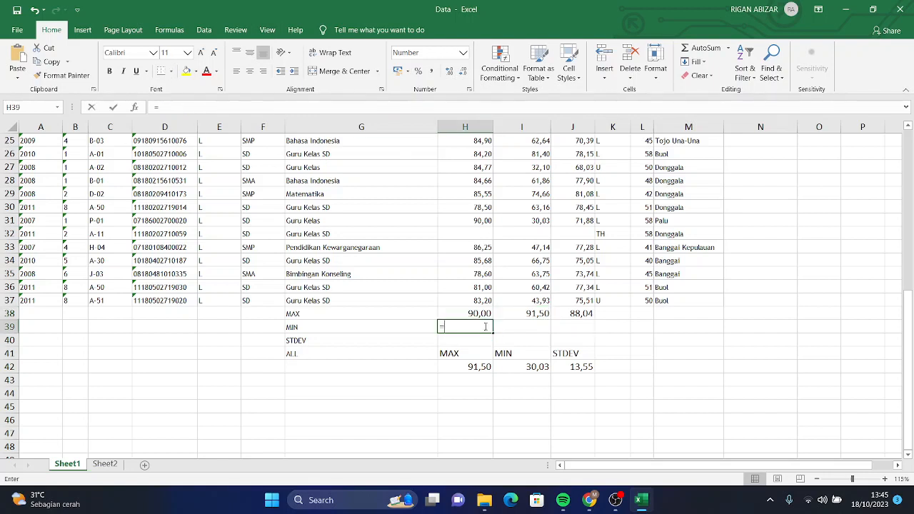
text(MIN()
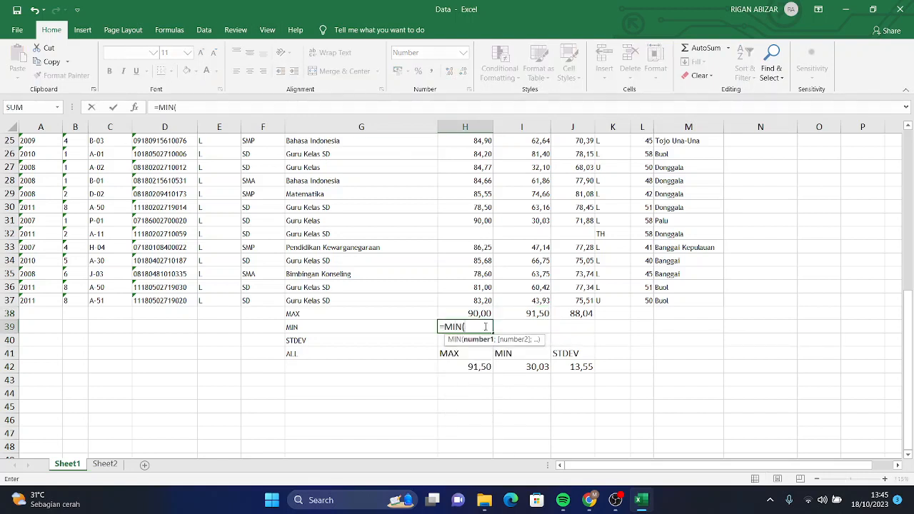
click(476, 300)
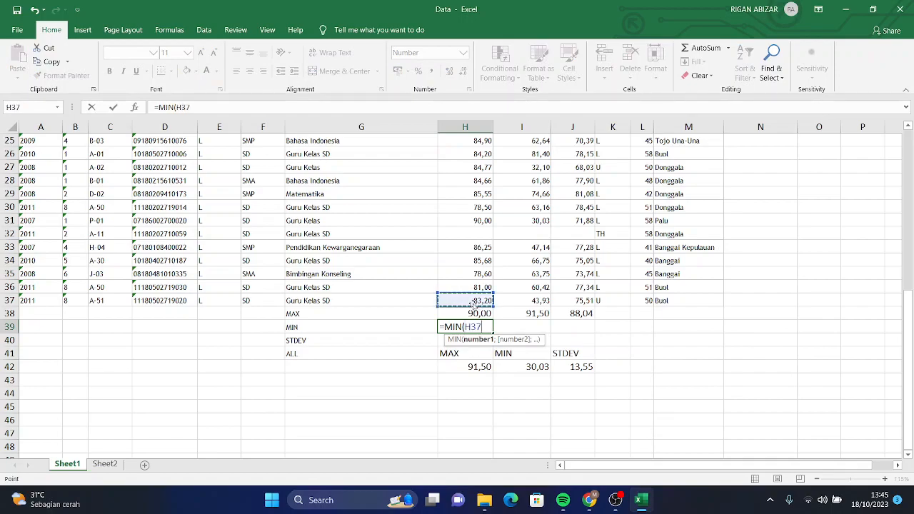
mouse_move(476, 301)
mouse_down()
mouse_move(473, 143)
mouse_move(472, 303)
mouse_up()
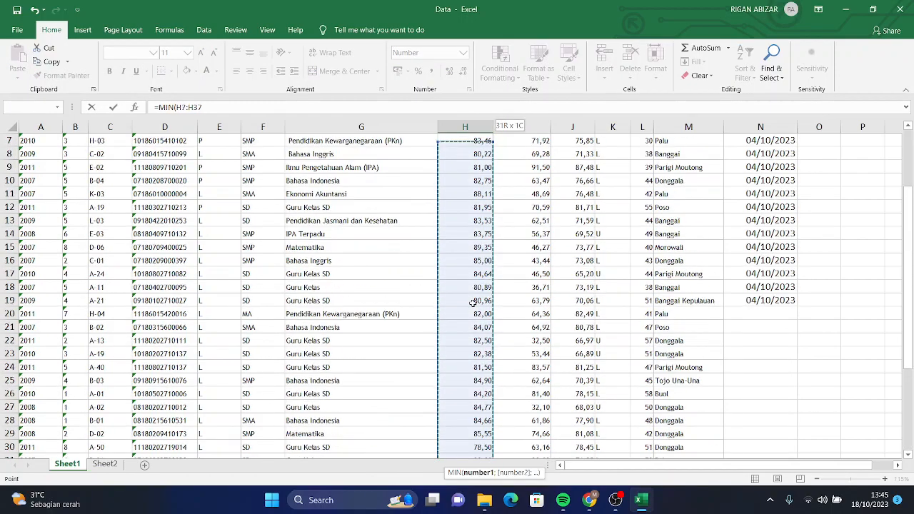
key(shift+Up)
key(shift+Up)
key(shift+Up)
key(shift+Up)
key(shift+Up)
key(shift+Up)
key(shift+Down)
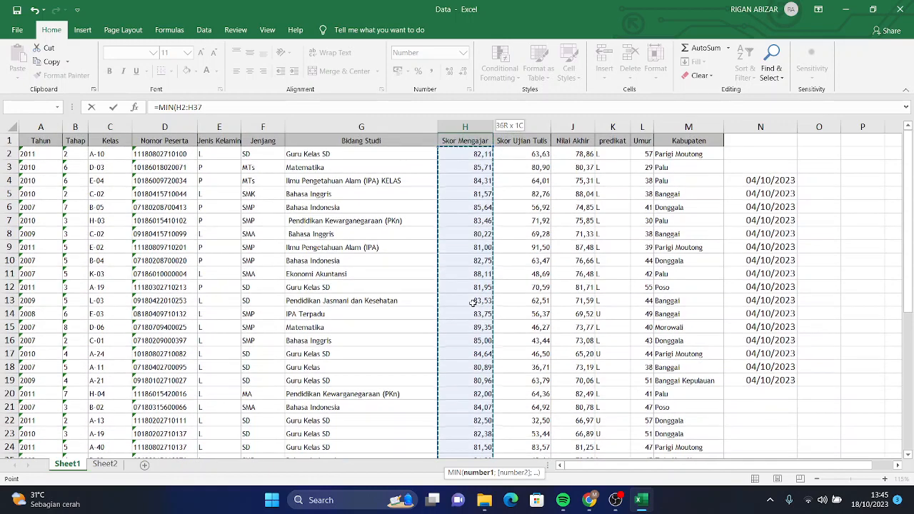
key(Return)
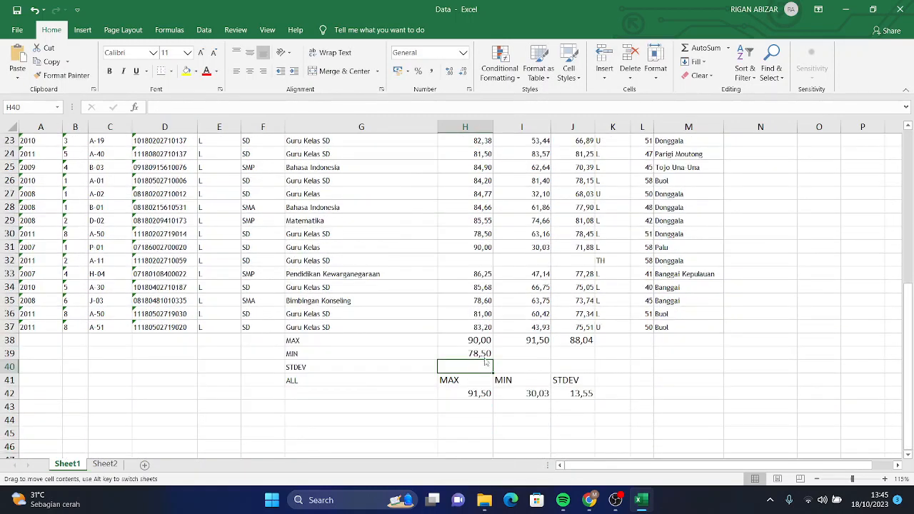
key(Up)
drag(492, 361, 589, 359)
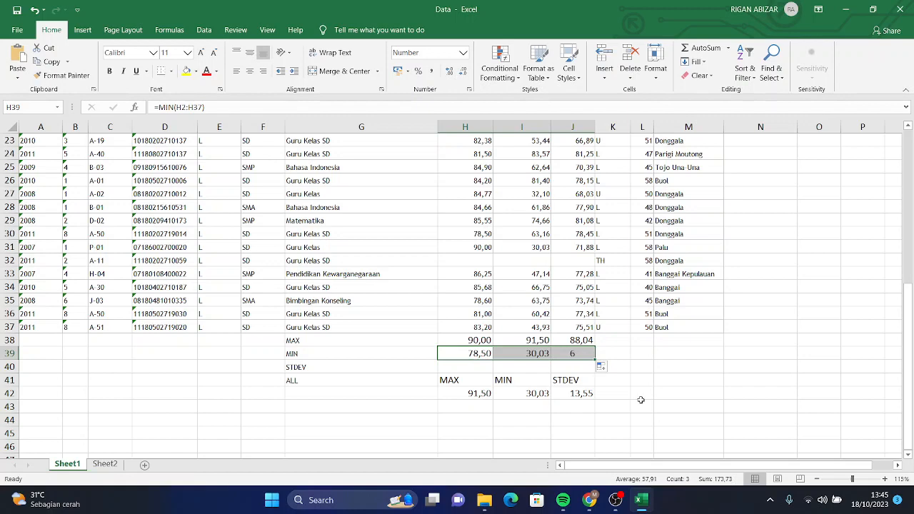
click(615, 499)
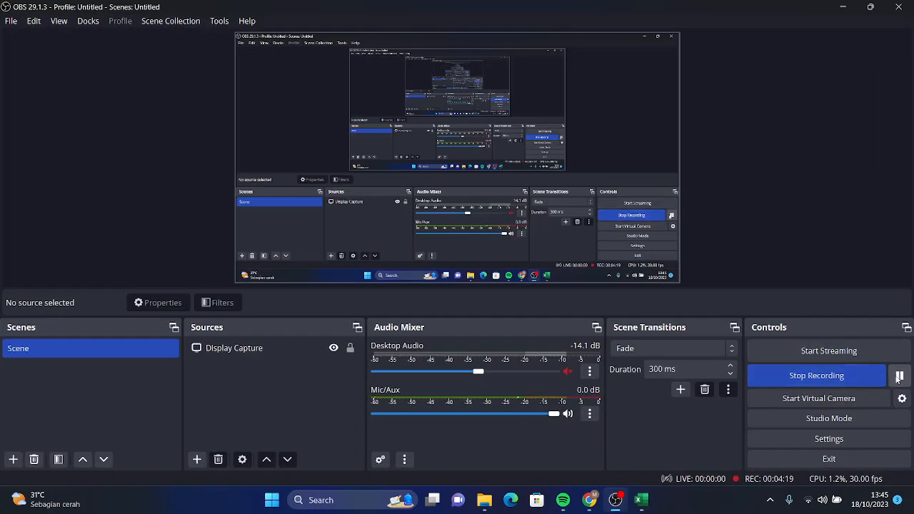
click(621, 505)
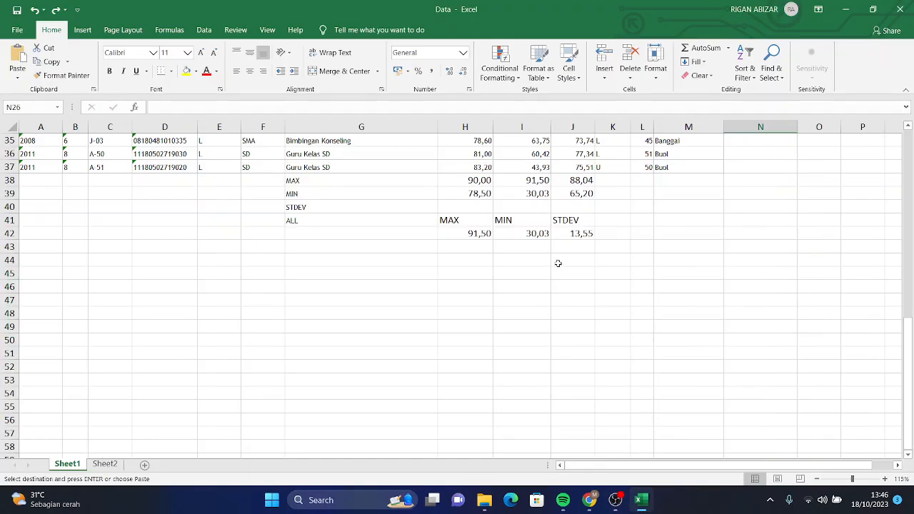
Calculate the standard deviation of the Skor Mengajar column in H40 with the formula =STDEV(H2:H37)
click(469, 209)
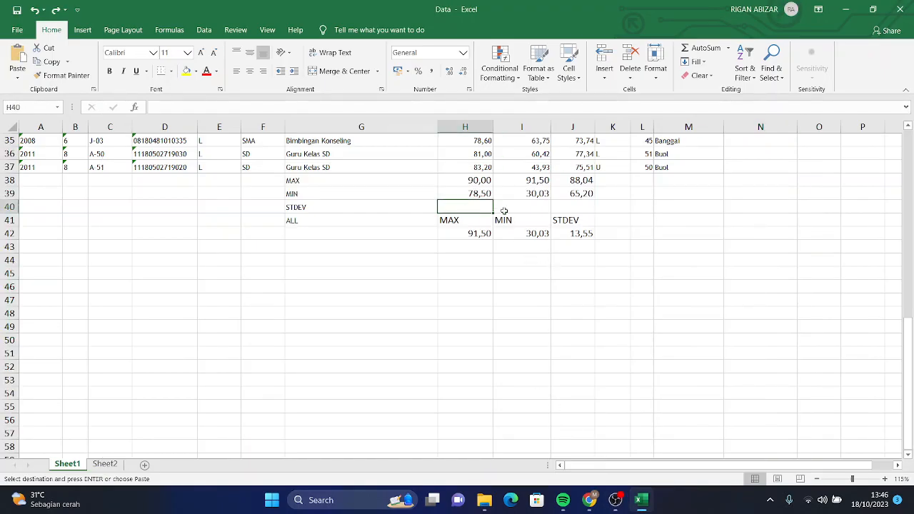
text(=STDE)
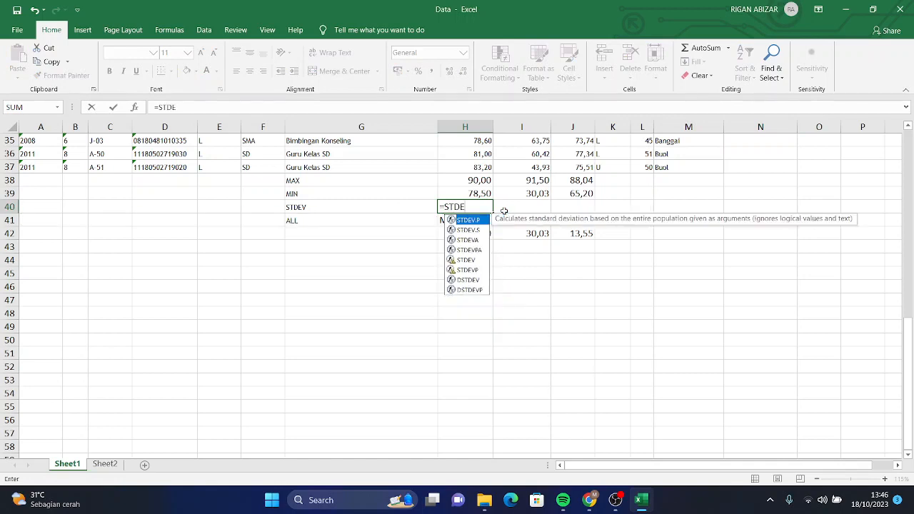
text(V()
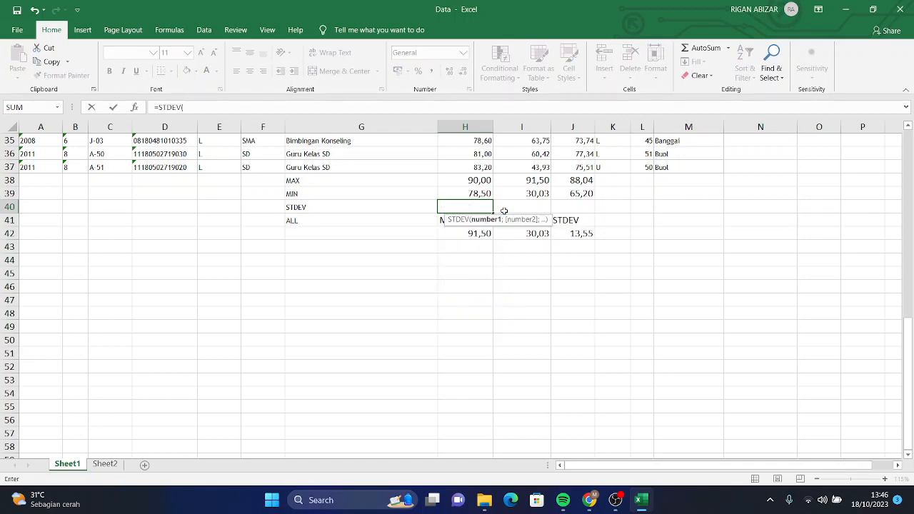
scroll(500, 214, up, 2)
drag(484, 246, 472, 234)
key(shift+Up)
key(shift+Up)
key(shift+Up)
key(shift+Up)
key(shift+Up)
key(shift+Up)
key(shift+Up)
key(shift+Up)
key(shift+Up)
key(shift+Up)
key(shift+Up)
key(shift+Up)
key(shift+Up)
key(shift+Up)
key(shift+Up)
key(shift+Up)
key(shift+Up)
key(shift+Up)
key(shift+Up)
key(shift+Up)
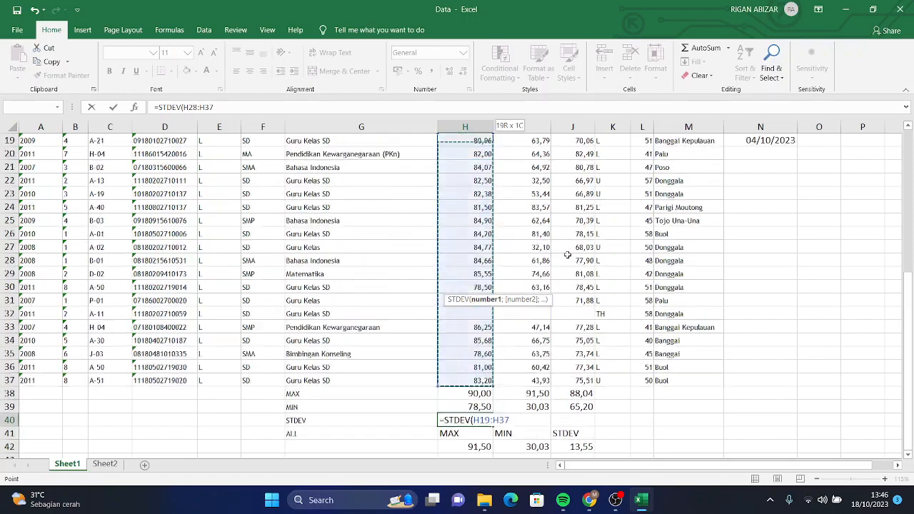
key(shift+Up)
key(shift+Up)
key(shift+Up)
key(shift+Up)
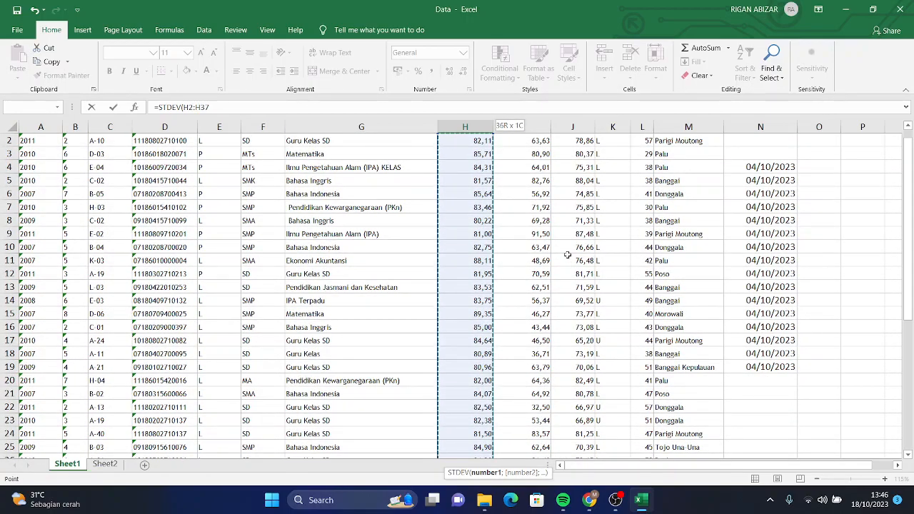
key(Return)
Fill the STDEV formula from H40 across to J40 and reduce the three results to two decimal places
scroll(450, 341, down, 2)
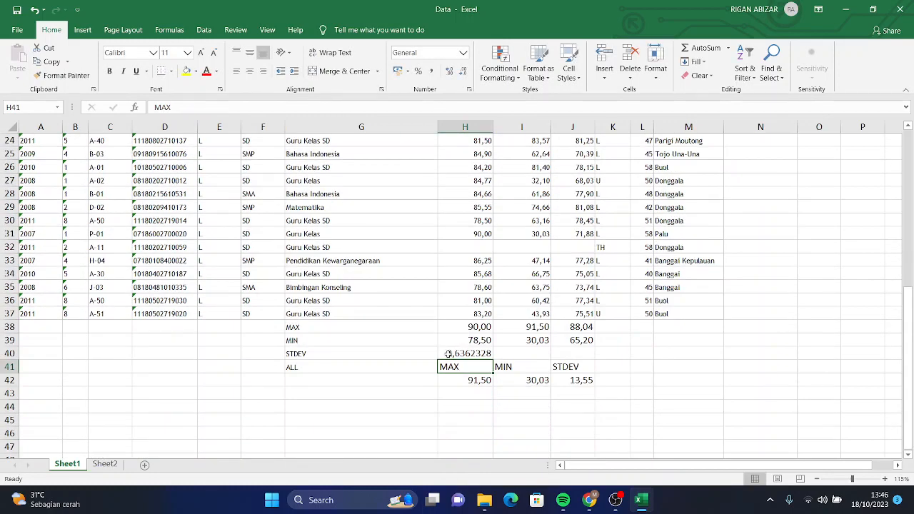
click(448, 353)
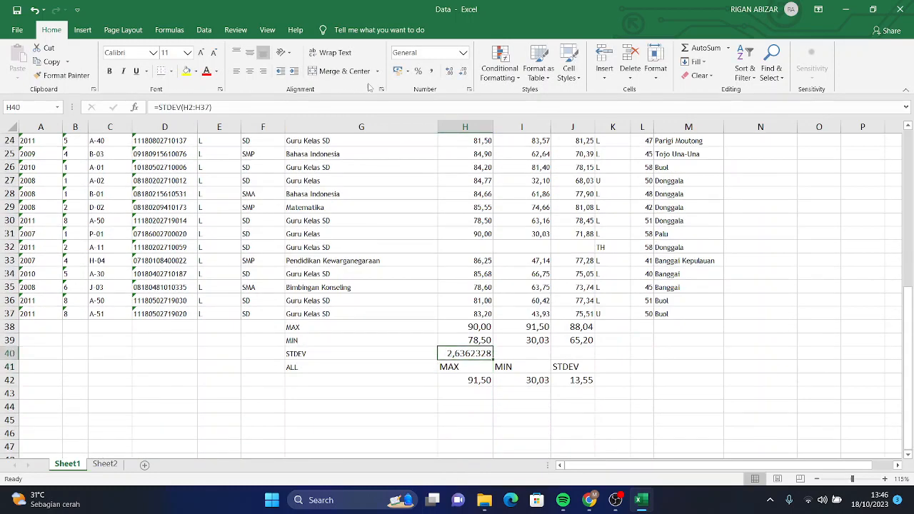
click(462, 73)
click(462, 72)
click(462, 72)
click(462, 72)
drag(492, 357, 584, 355)
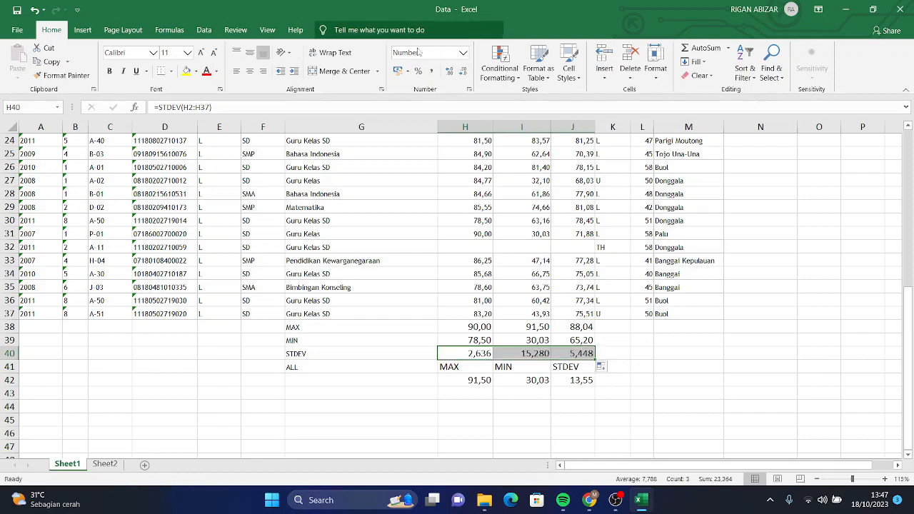
click(463, 71)
click(755, 378)
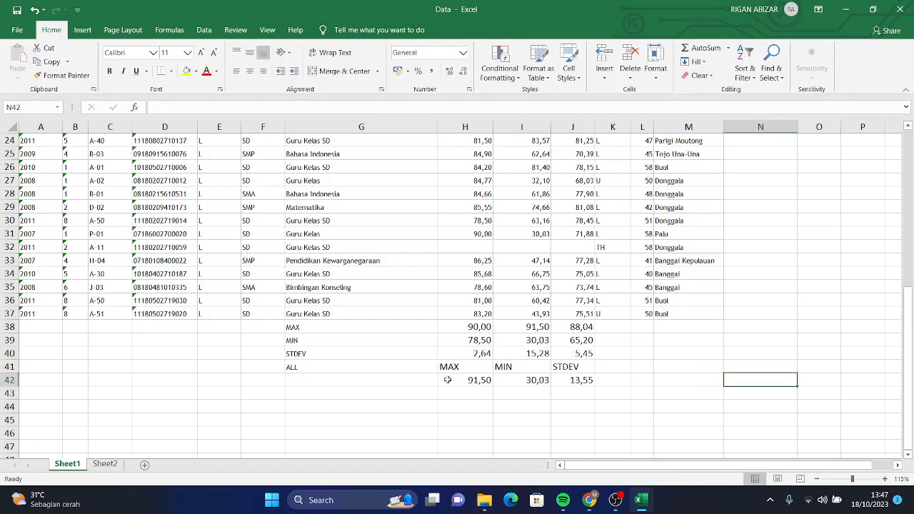
Review the MAX, MIN and STDEV results per column and for all scores in rows 38 to 42
scroll(447, 380, up, 3)
scroll(447, 380, down, 5)
scroll(432, 327, up, 3)
drag(263, 374, 374, 393)
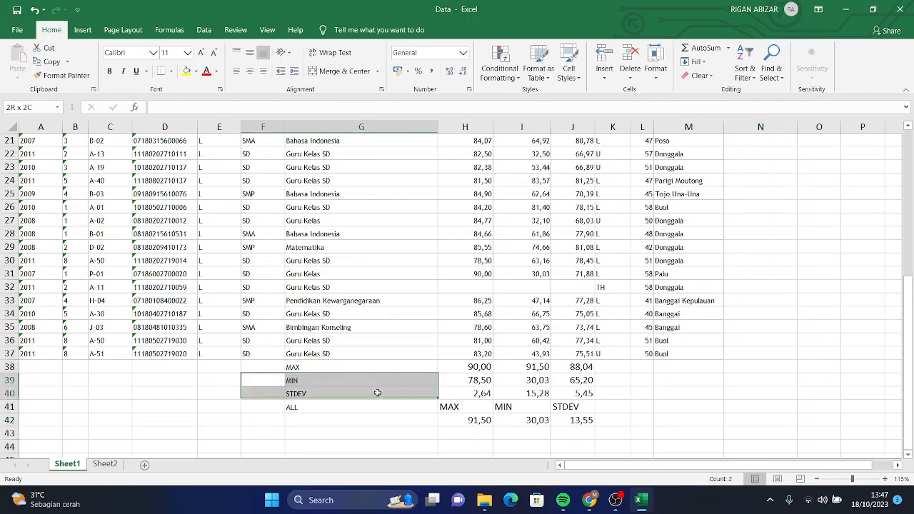
click(282, 364)
drag(282, 365, 622, 424)
click(728, 396)
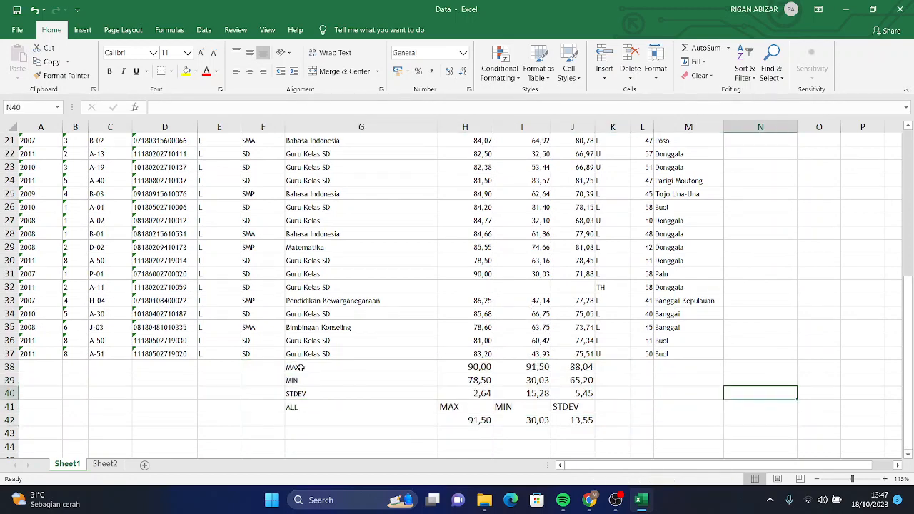
scroll(350, 364, down, 1)
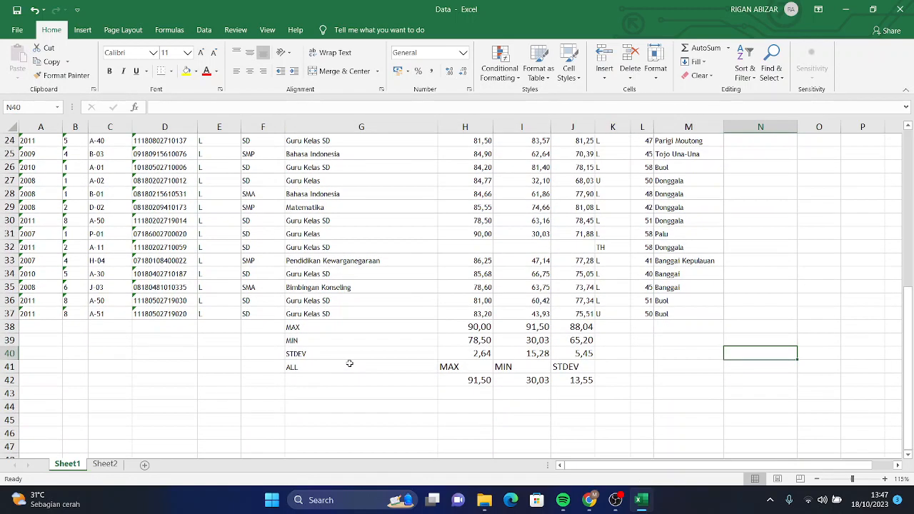
Create a PivotTable on a new worksheet from the data range A1:M37 of Sheet1, including the header row
click(690, 310)
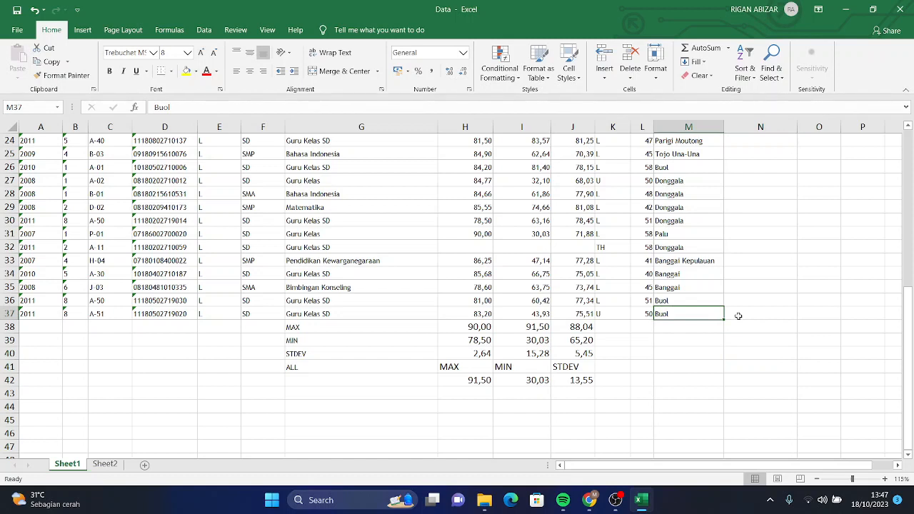
key(Left)
key(Left)
key(Left)
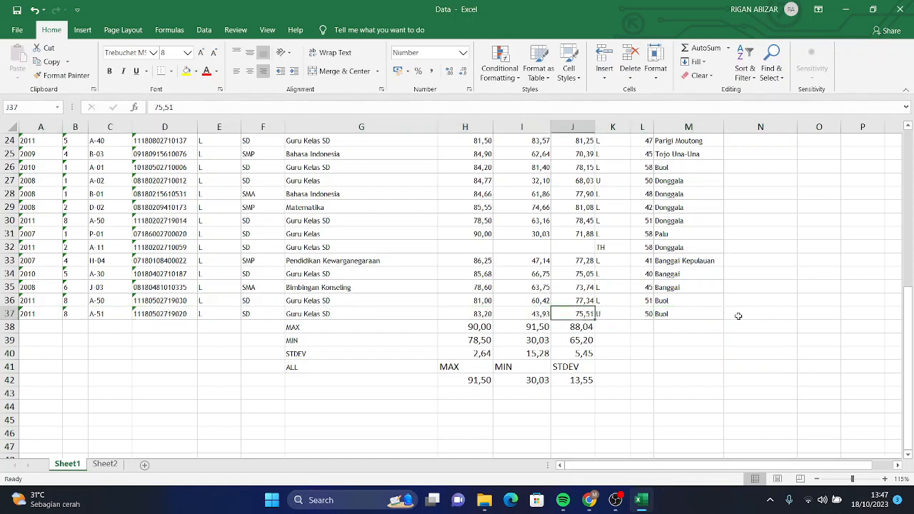
key(Right)
key(Right)
key(Right)
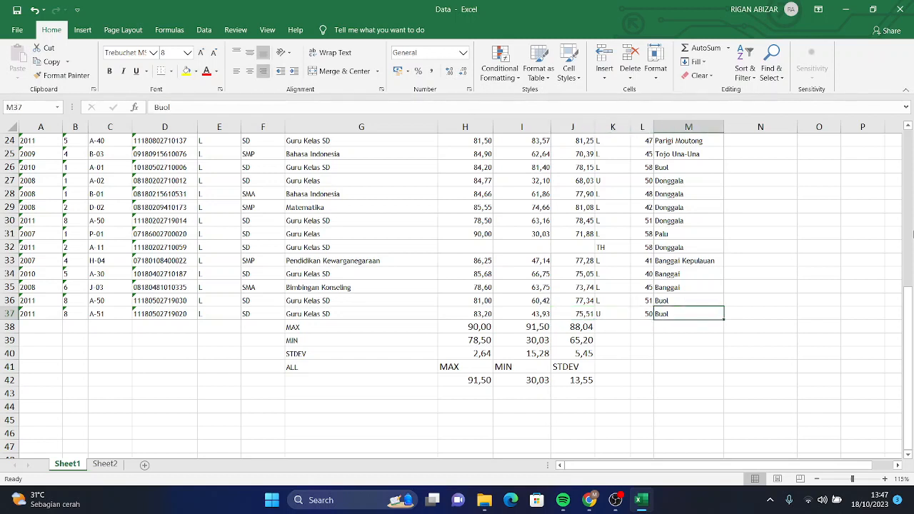
key(shift+Left)
key(shift+Left)
key(shift+Left)
key(shift+Left)
key(shift+Left)
key(shift+Left)
key(shift+Left)
key(shift+Left)
key(shift+Left)
key(shift+Left)
key(shift+Left)
key(shift+Left)
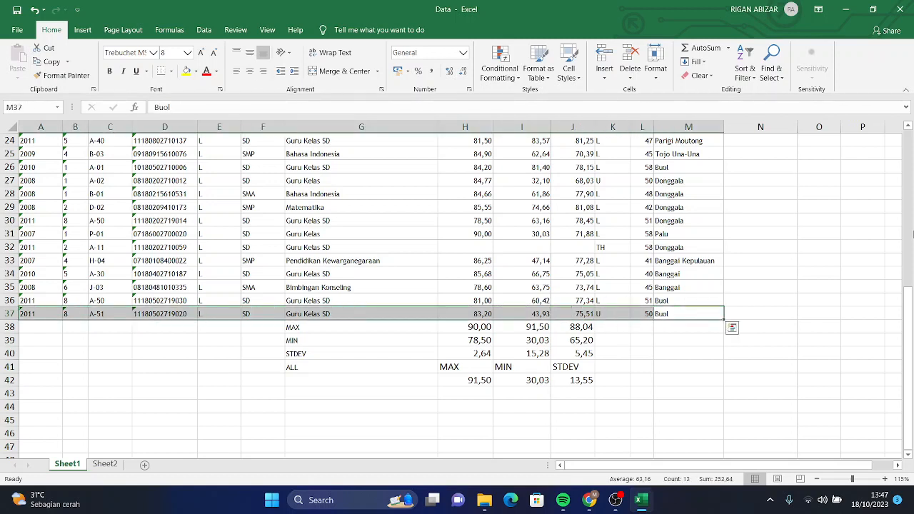
key(shift+Up)
key(shift+Up)
key(shift+Up)
key(shift+Up)
key(shift+Up)
key(shift+Up)
key(shift+Up)
key(shift+Up)
key(shift+Up)
key(shift+Up)
key(shift+Up)
key(shift+Up)
key(shift+Up)
key(shift+Up)
key(shift+Up)
key(shift+Up)
key(shift+Up)
key(shift+Up)
key(shift+Up)
key(shift+Up)
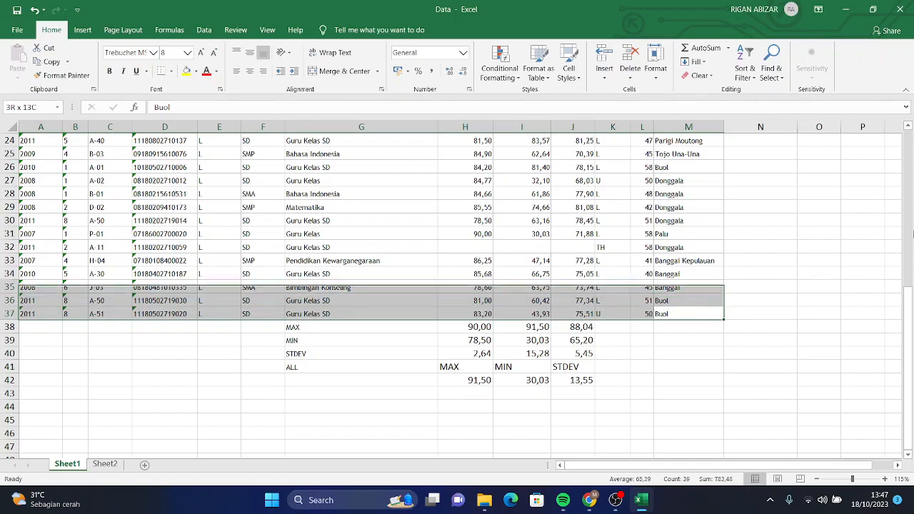
key(shift+Up)
key(shift+Up)
key(shift+Up)
key(shift+Up)
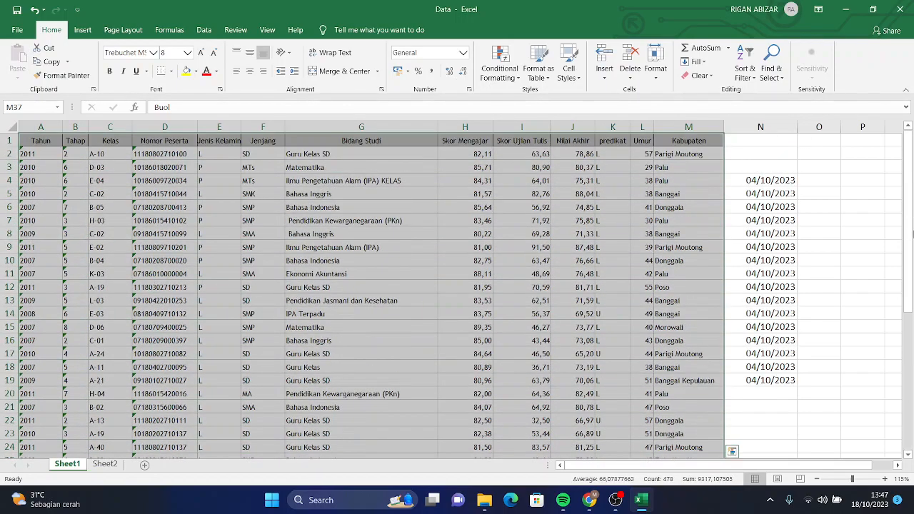
click(82, 29)
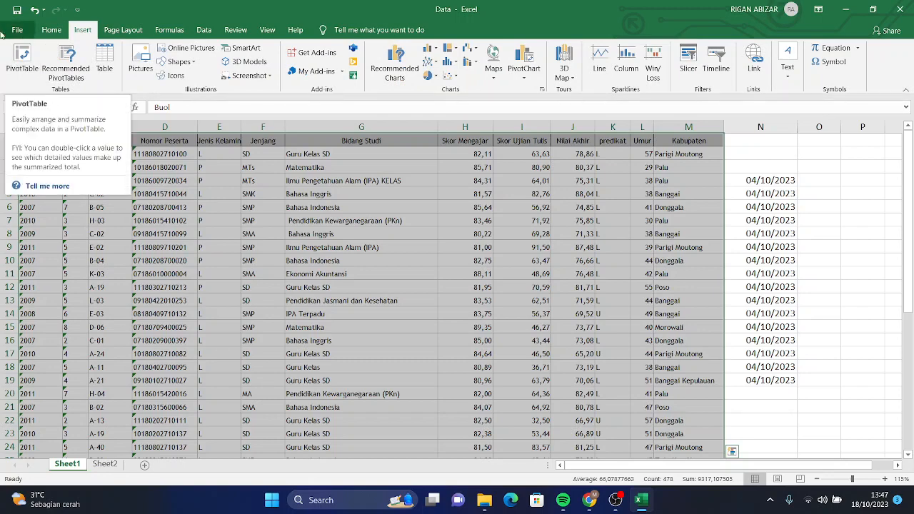
click(22, 62)
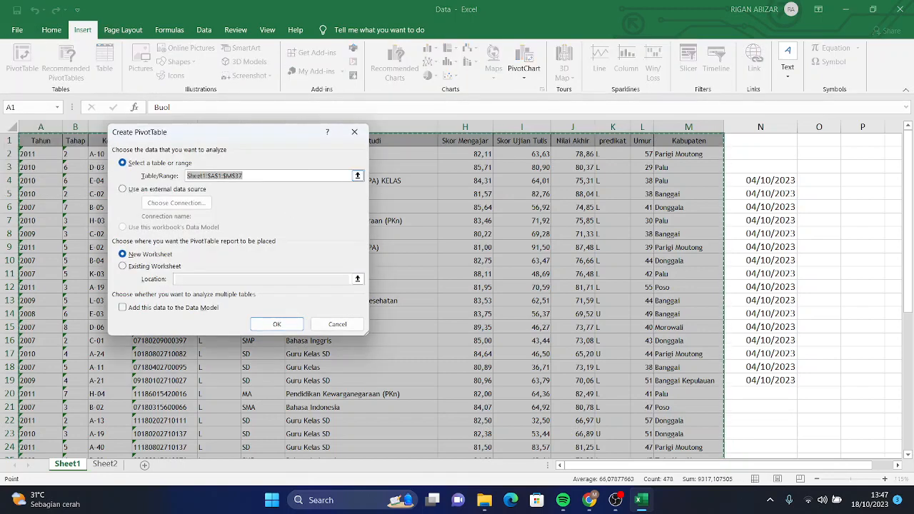
click(145, 258)
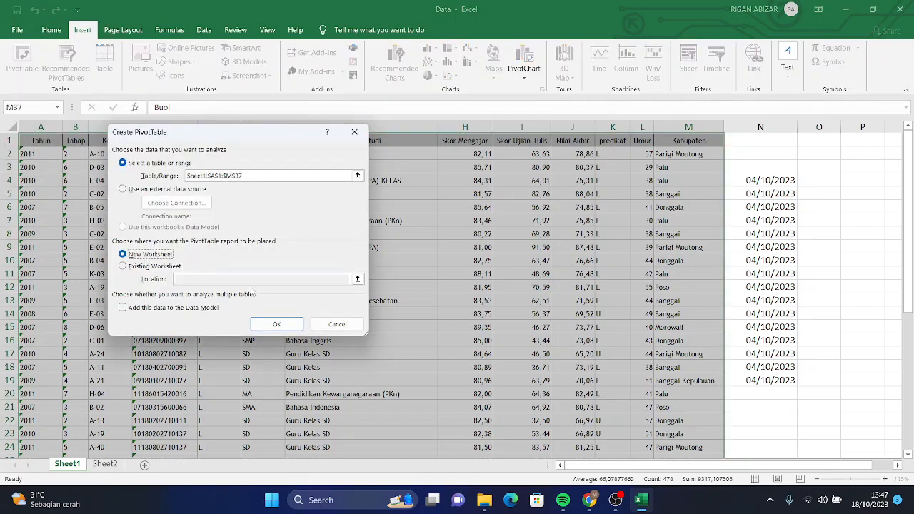
click(278, 324)
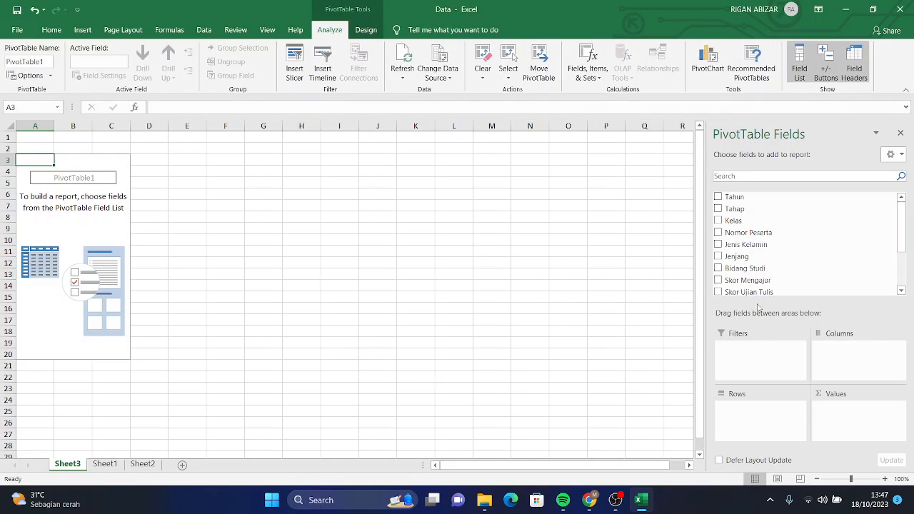
Add the Nomor Peserta and Jenis Kelamin fields to the rows of the PivotTable
scroll(747, 264, down, 1)
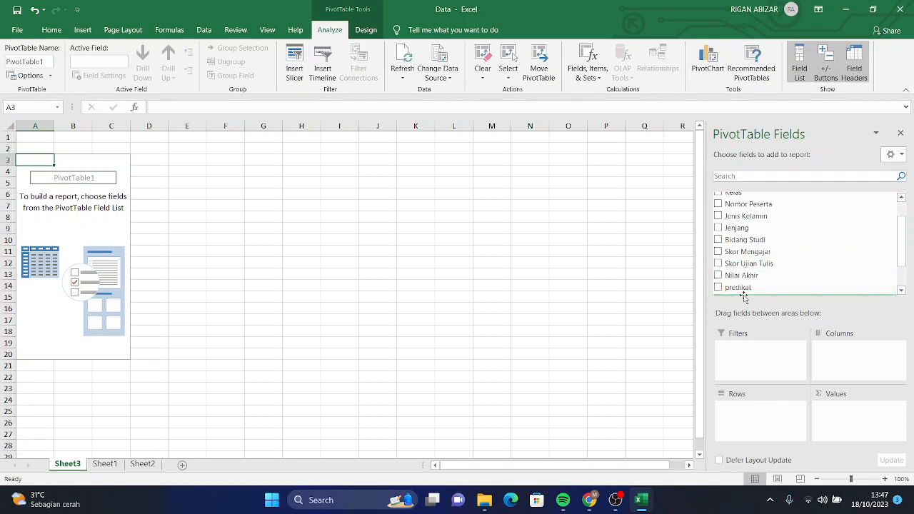
click(718, 204)
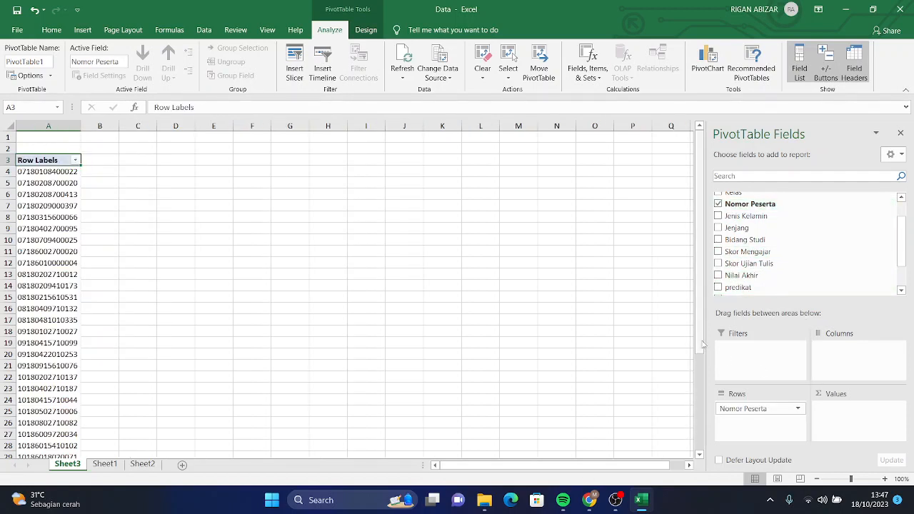
scroll(788, 236, up, 1)
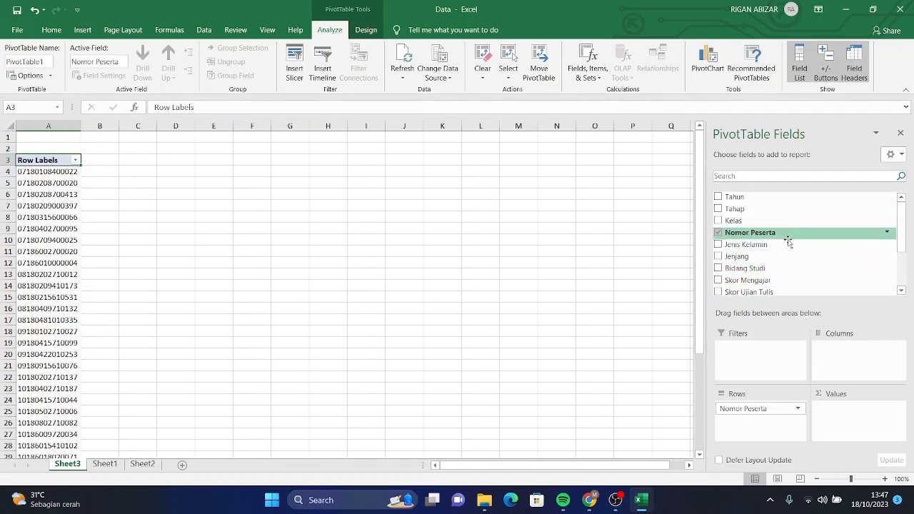
click(718, 244)
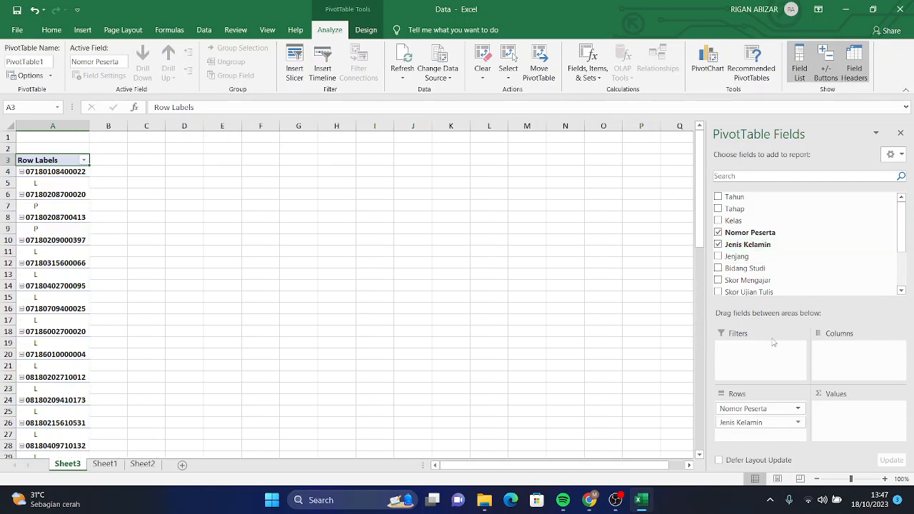
Move Jenis Kelamin from the PivotTable rows to the columns and add Skor Mengajar and Nilai Akhir as summed values
drag(746, 422, 868, 366)
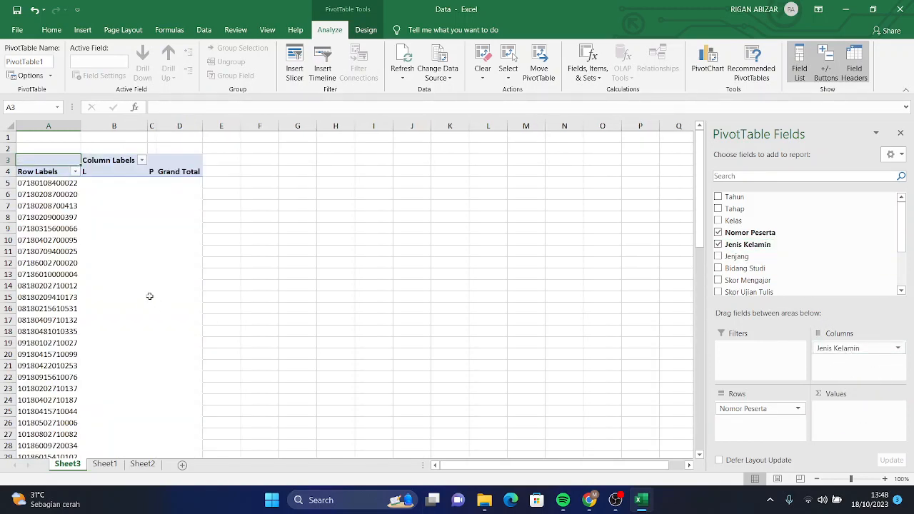
scroll(805, 258, down, 2)
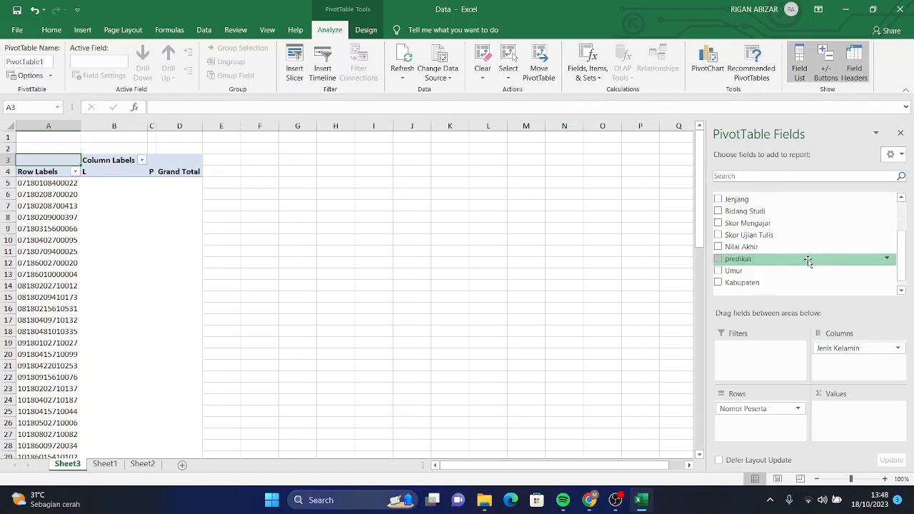
scroll(808, 261, up, 1)
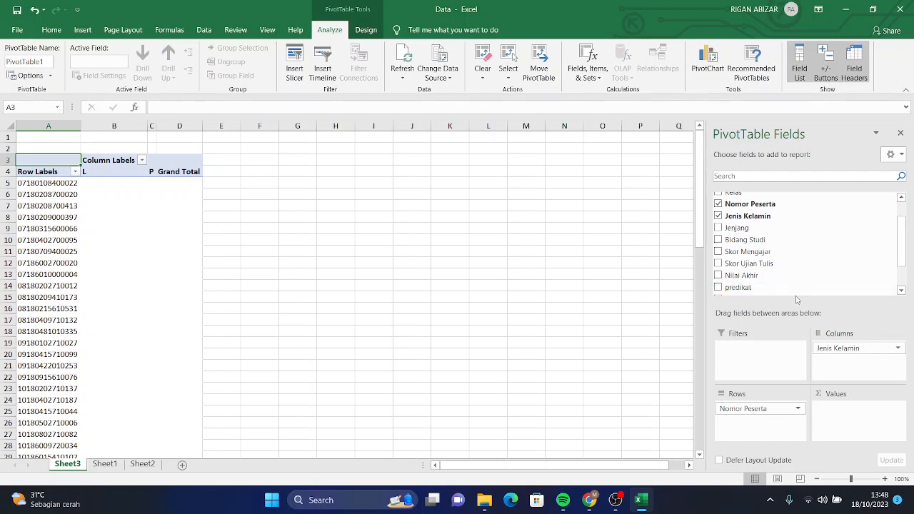
click(719, 251)
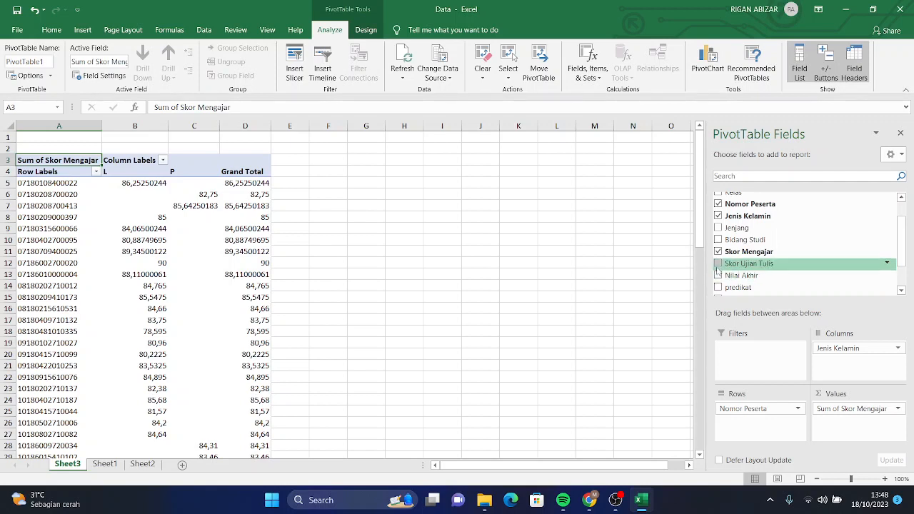
click(718, 275)
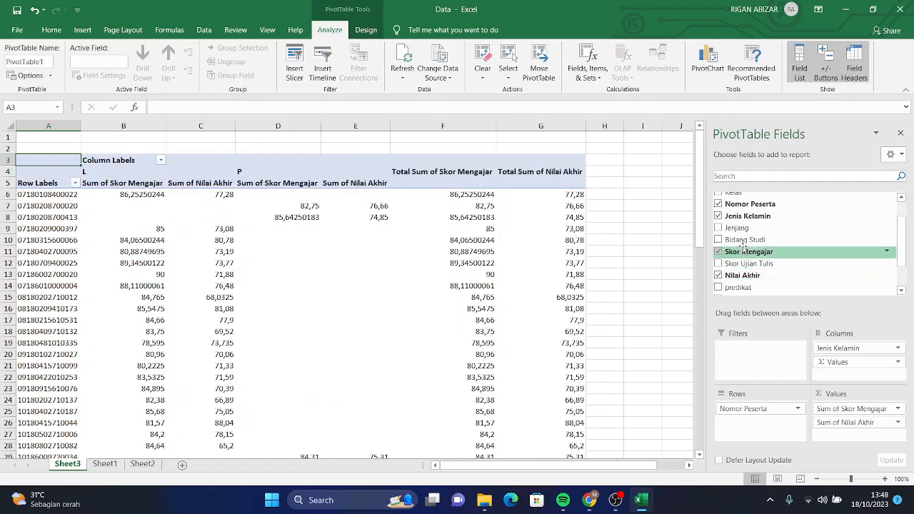
scroll(726, 266, down, 2)
scroll(450, 280, down, 15)
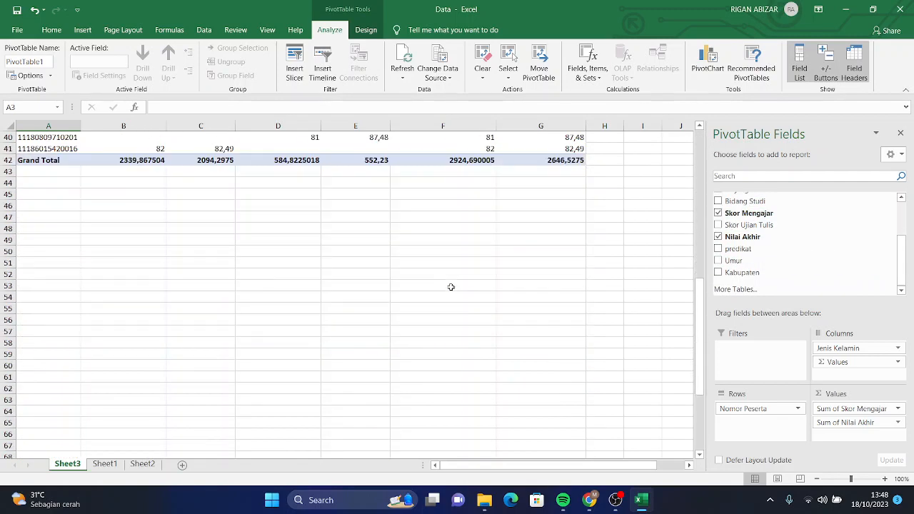
scroll(450, 278, up, 15)
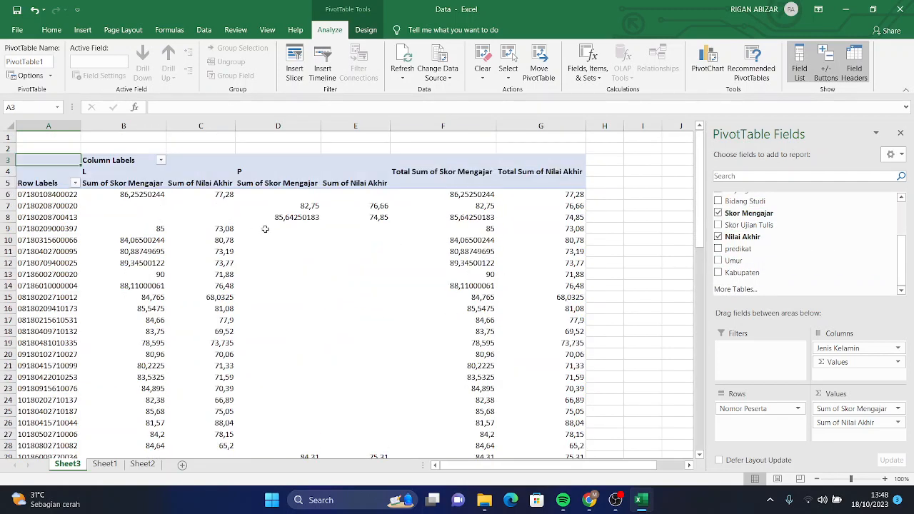
Add the Kabupaten field to the PivotTable columns beneath Jenis Kelamin
scroll(722, 243, up, 2)
scroll(723, 257, down, 2)
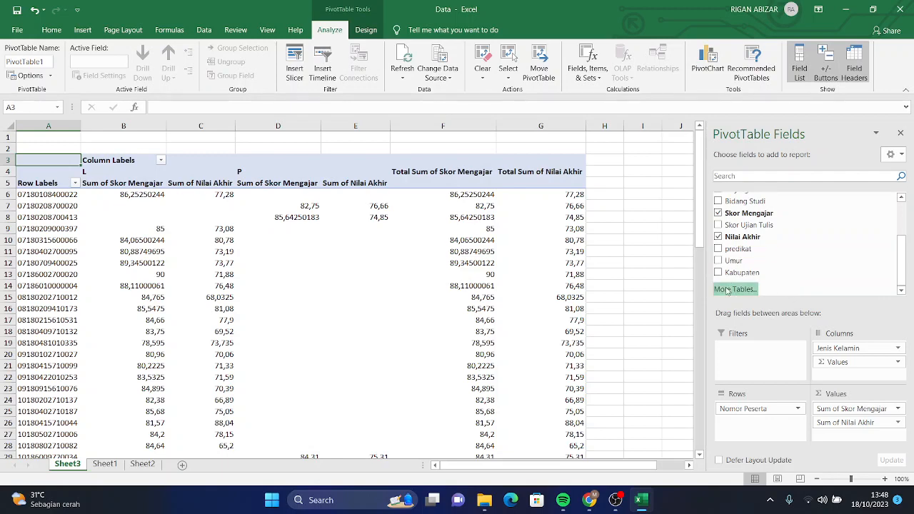
click(720, 272)
drag(760, 422, 861, 361)
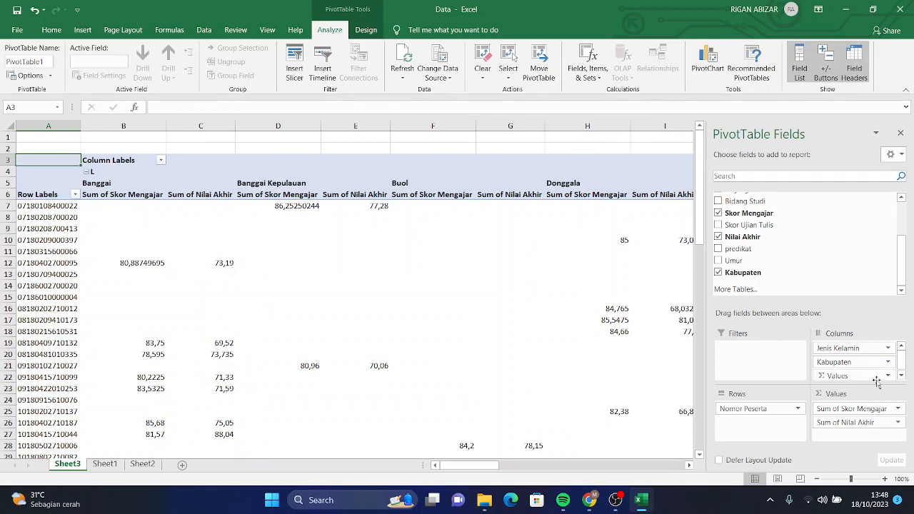
Try to move the Values entry from the PivotTable columns into the values area, and remove it from the columns
scroll(859, 382, down, 1)
drag(857, 376, 847, 440)
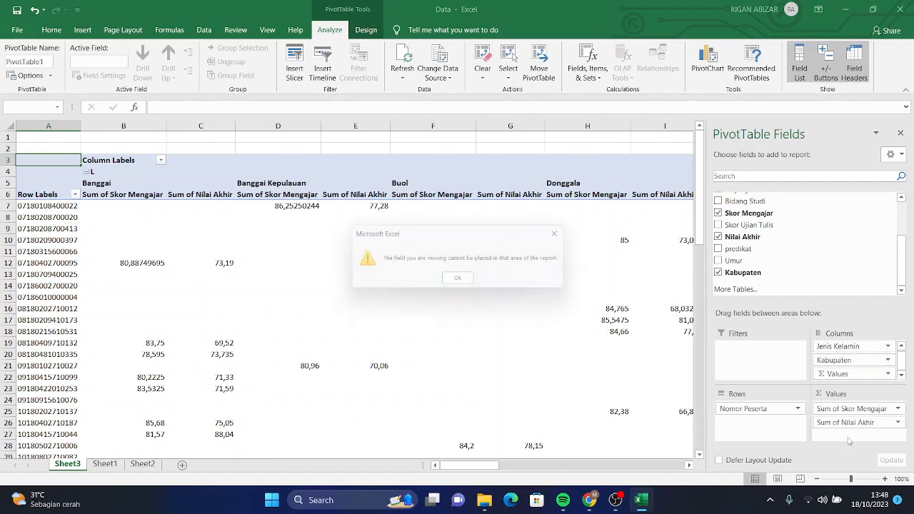
click(461, 282)
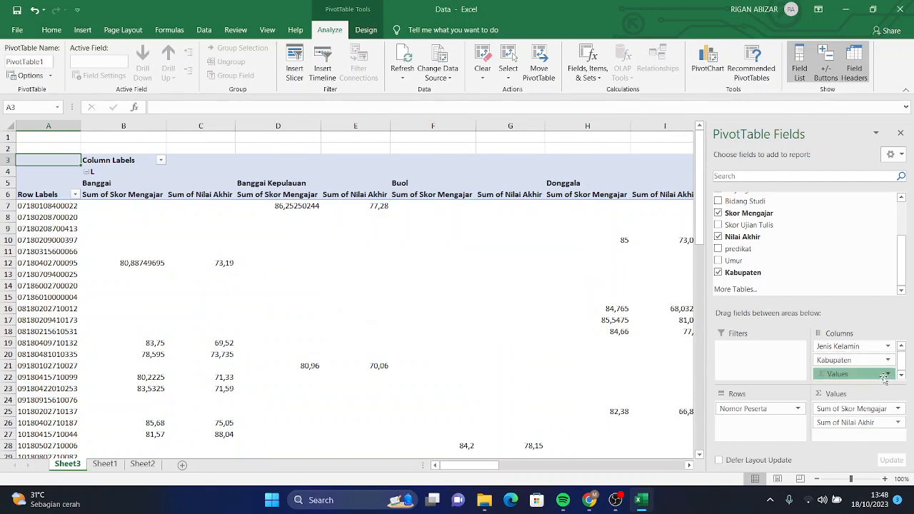
click(864, 374)
click(857, 347)
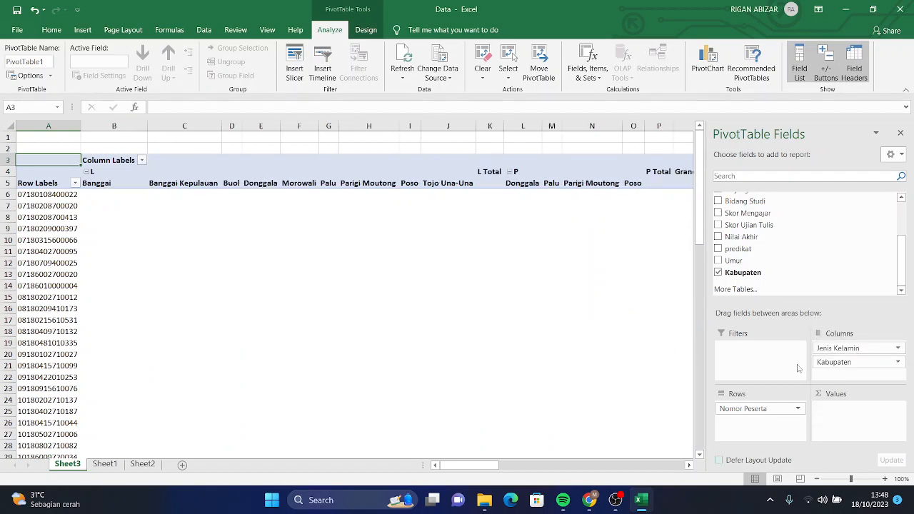
Try the predikat field in the PivotTable rows, remove it again, and add Nilai Akhir as a summed value
scroll(727, 270, up, 1)
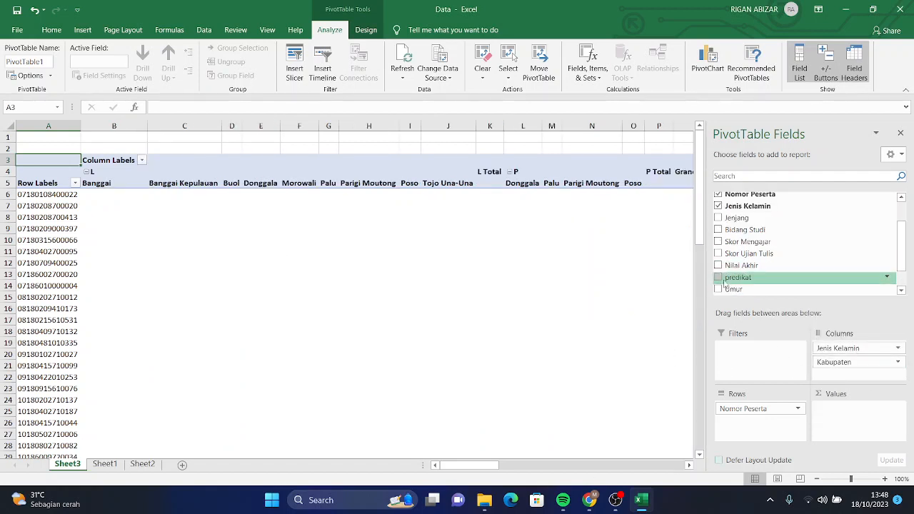
click(718, 278)
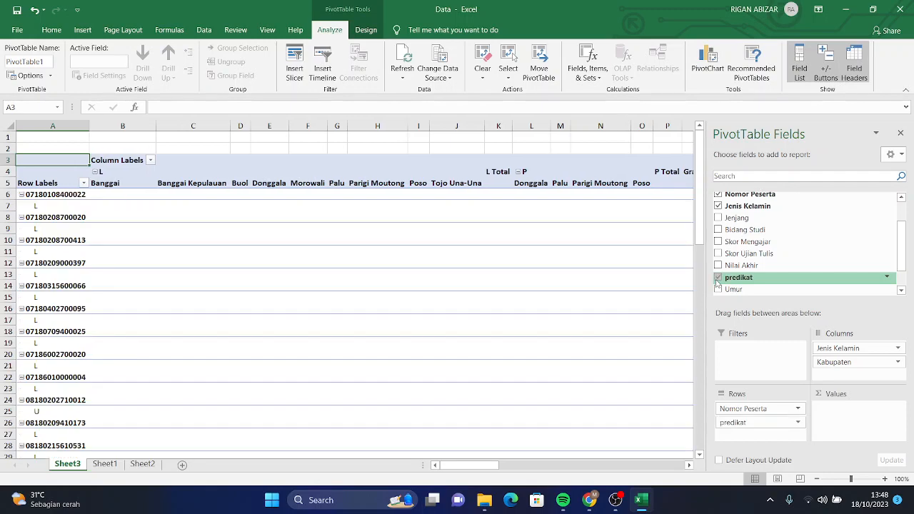
click(718, 278)
click(718, 265)
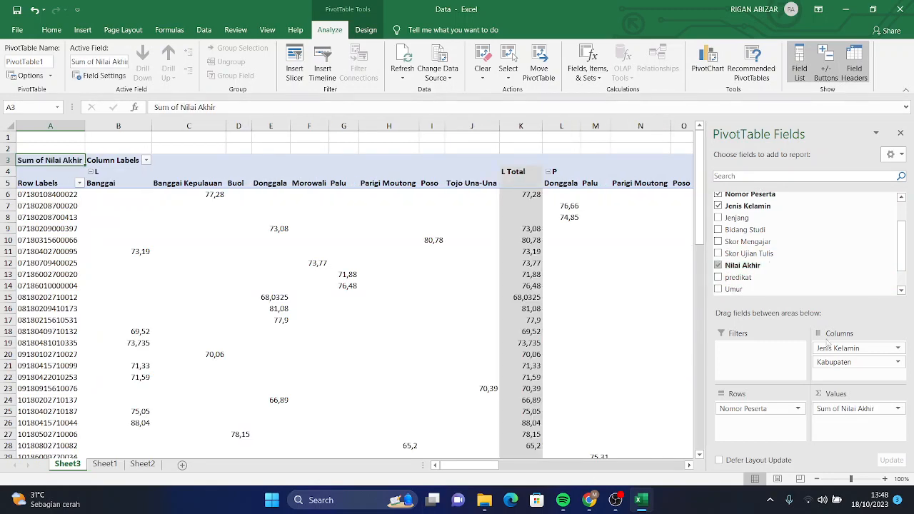
scroll(537, 336, down, 8)
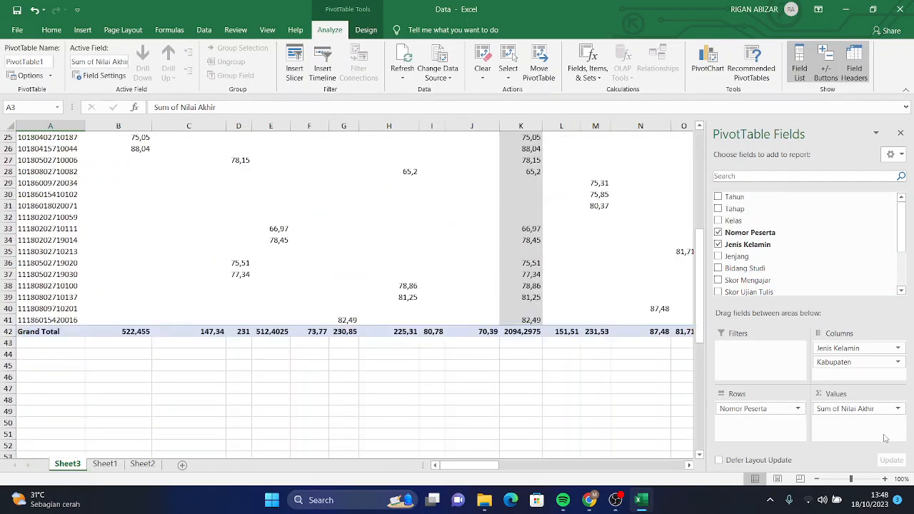
scroll(534, 300, up, 4)
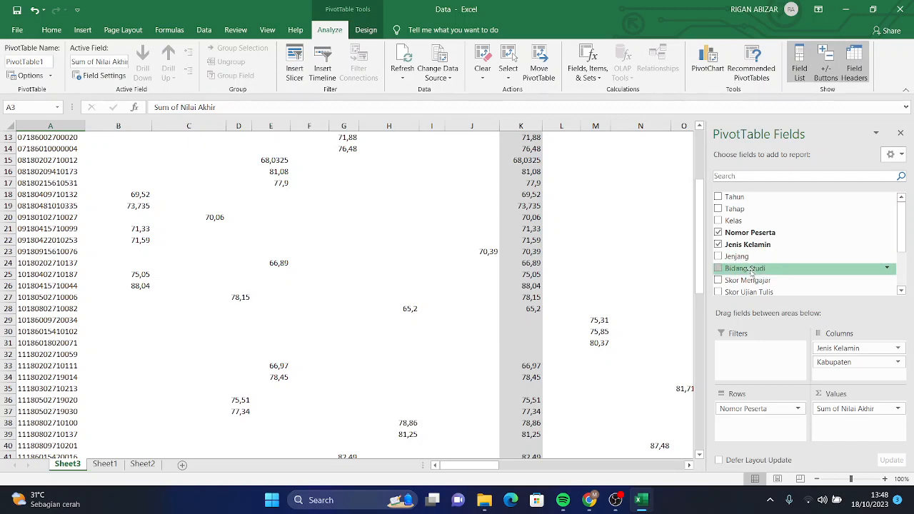
scroll(488, 271, up, 4)
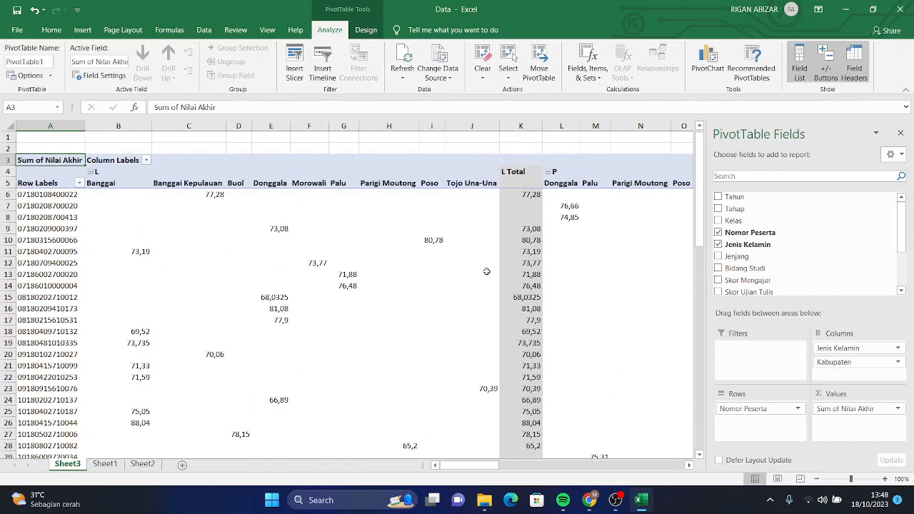
click(718, 281)
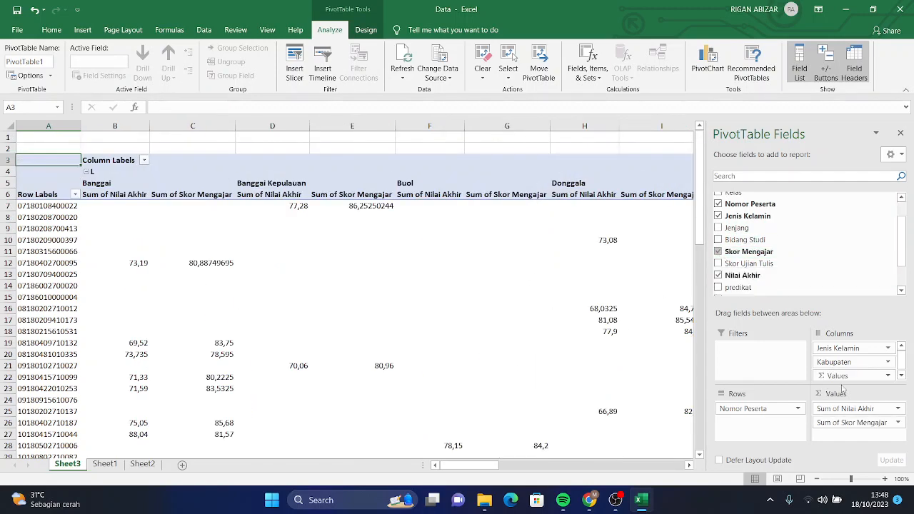
scroll(632, 283, down, 1)
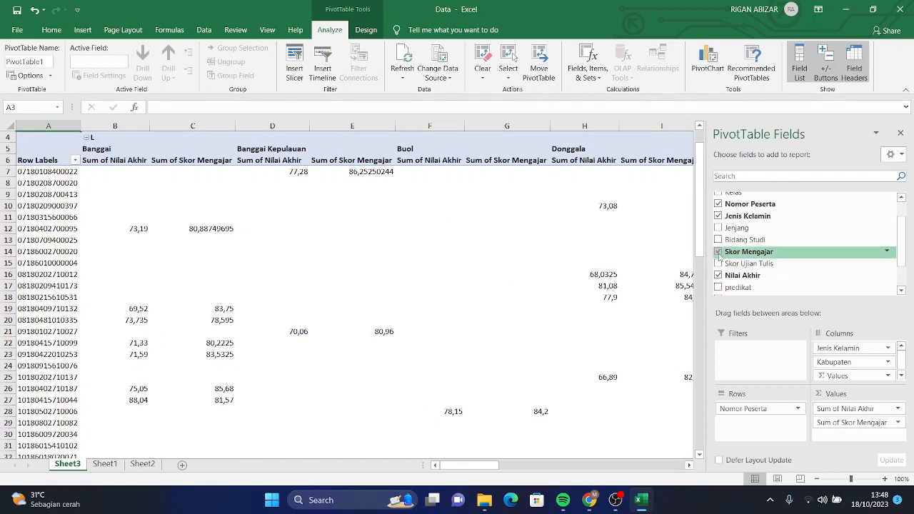
click(719, 251)
Review the Nilai Akhir PivotTable by participant, gender and Kabupaten, and the source data with its MAX, MIN and STDEV rows on Sheet1
scroll(487, 272, down, 3)
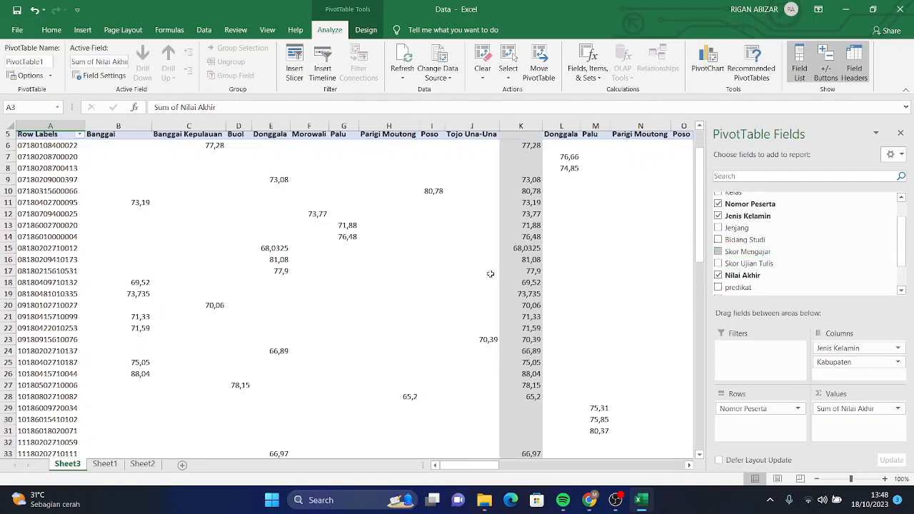
scroll(532, 287, up, 4)
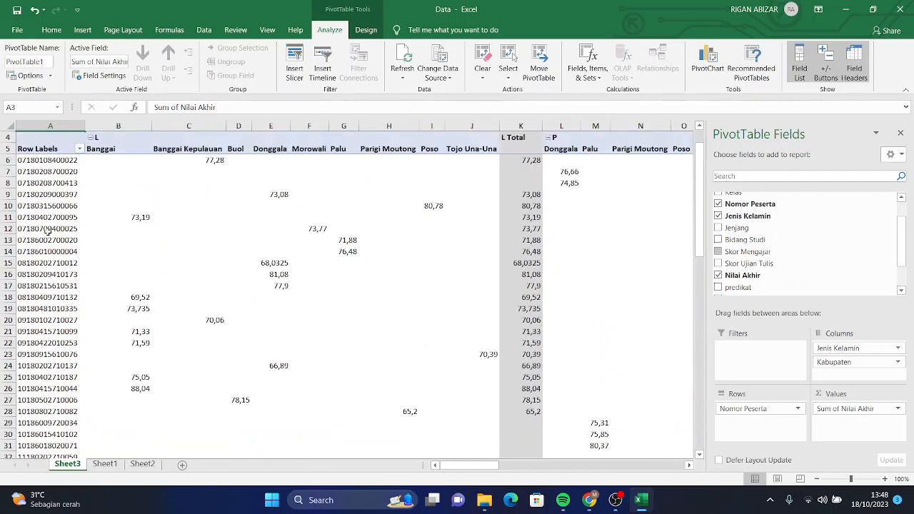
scroll(429, 282, down, 5)
scroll(314, 274, up, 8)
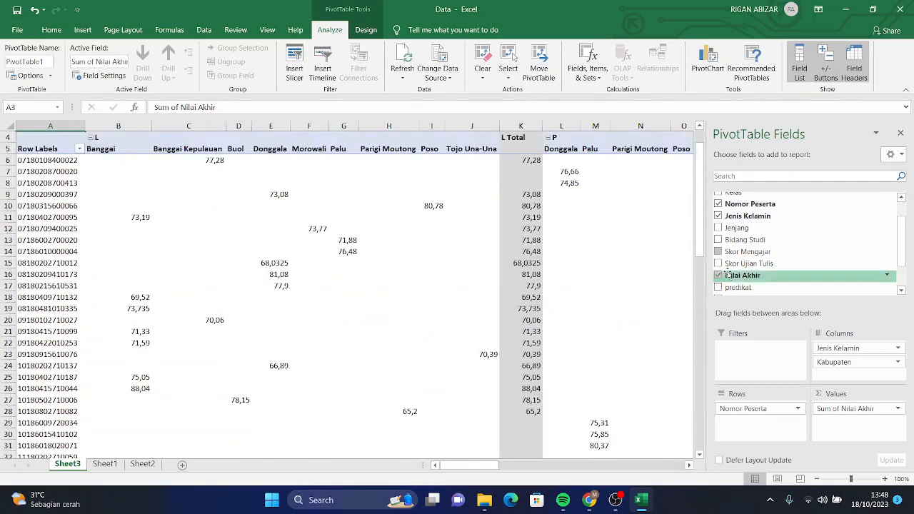
scroll(771, 236, up, 1)
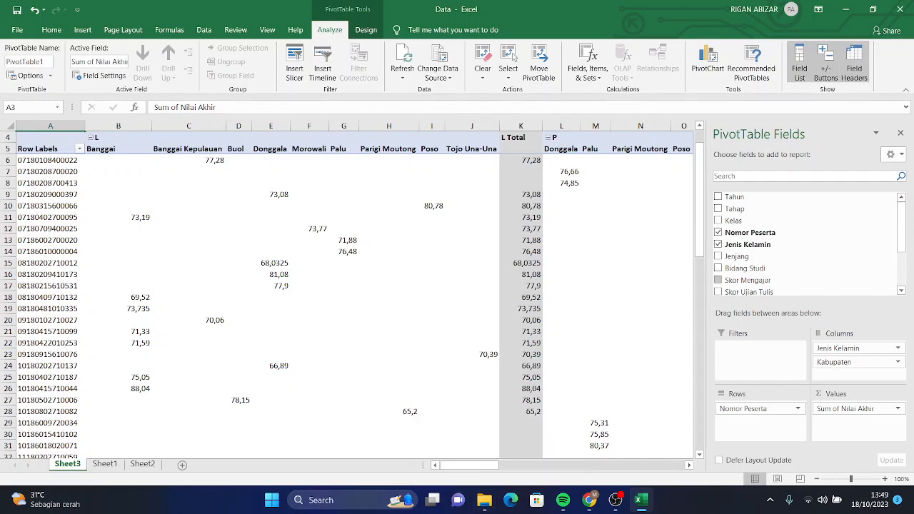
click(114, 466)
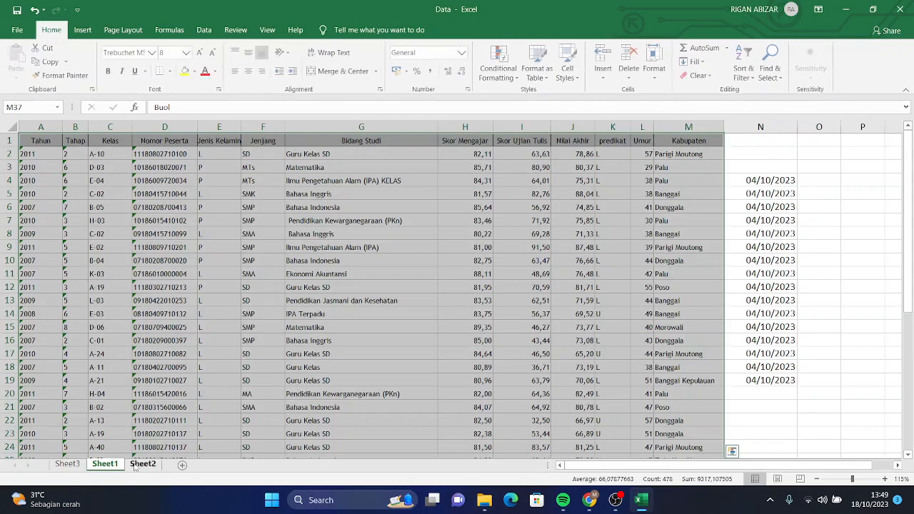
scroll(21, 303, down, 3)
scroll(303, 360, down, 4)
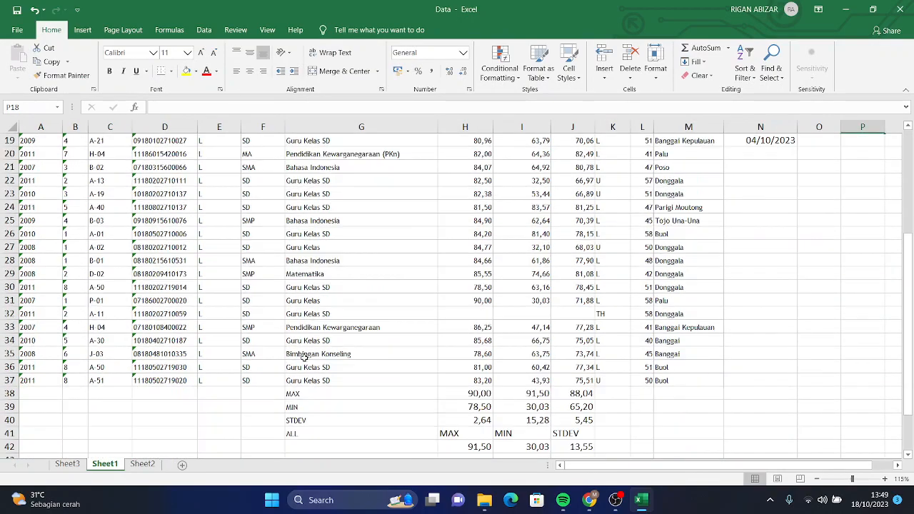
scroll(507, 351, up, 5)
scroll(506, 352, up, 2)
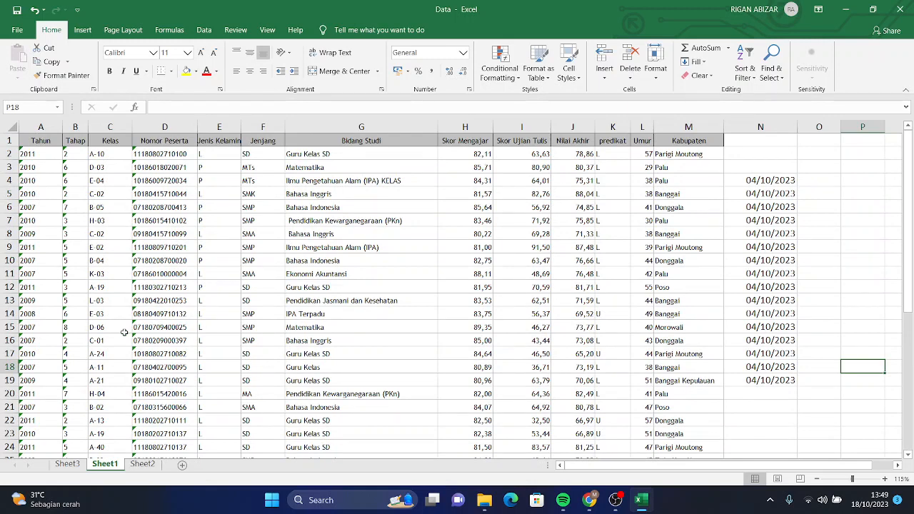
Open a blank document in Word and choose the Data workbook from the Documents folder as the existing mail merge recipient list
click(272, 503)
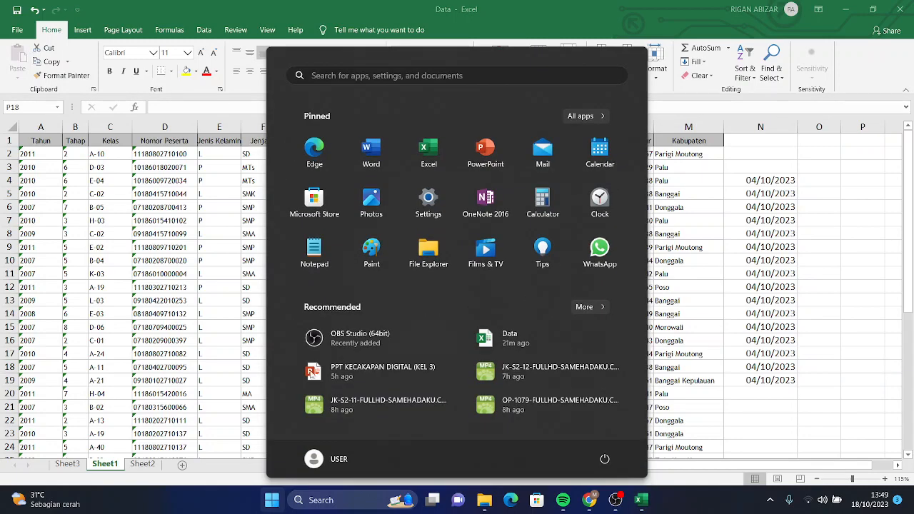
click(370, 151)
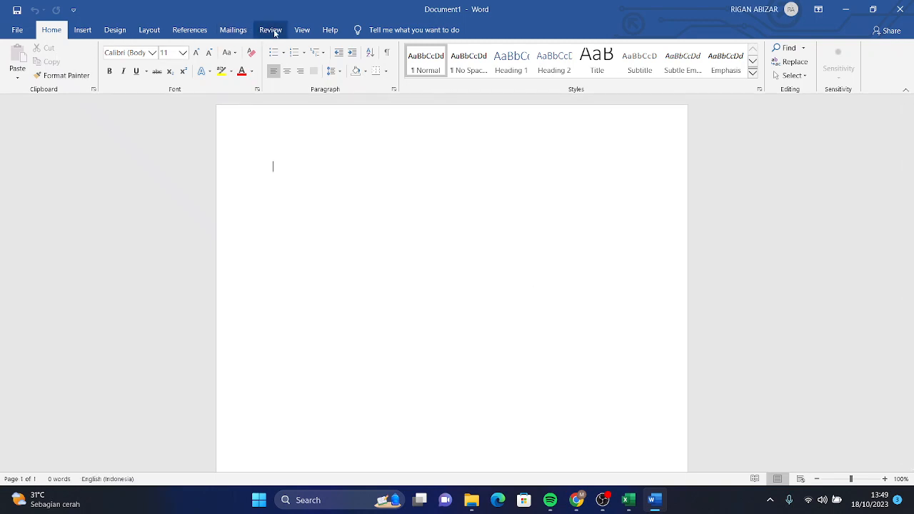
click(233, 30)
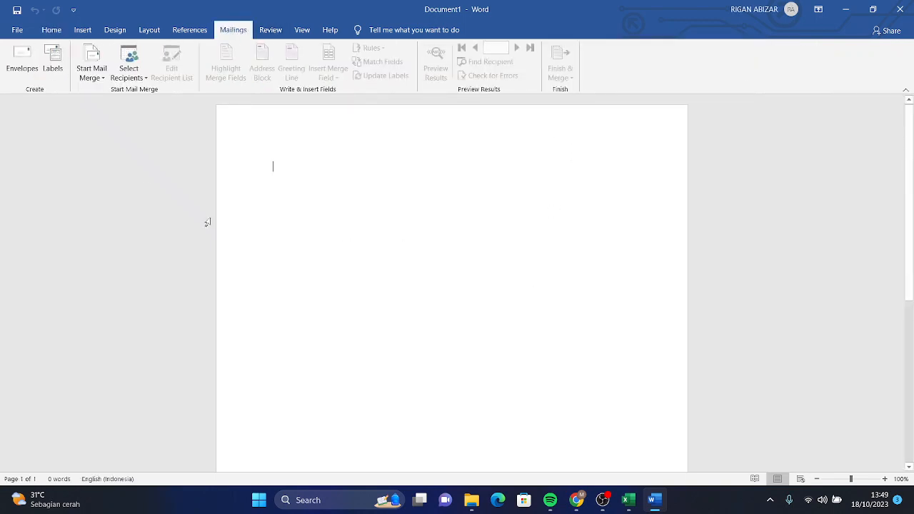
click(141, 77)
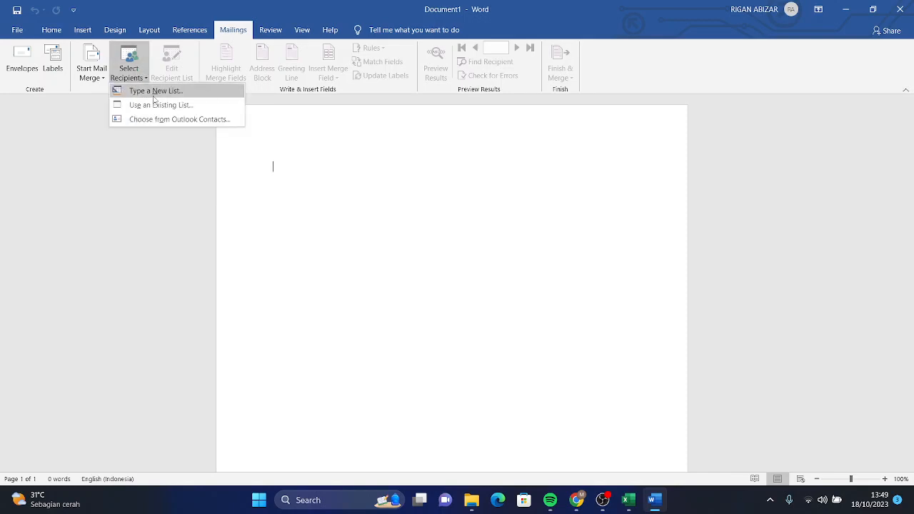
click(134, 108)
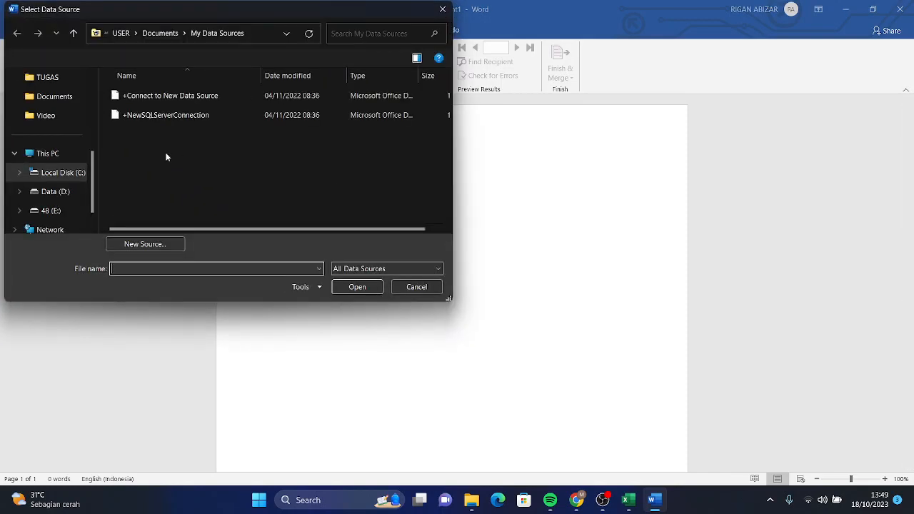
click(54, 153)
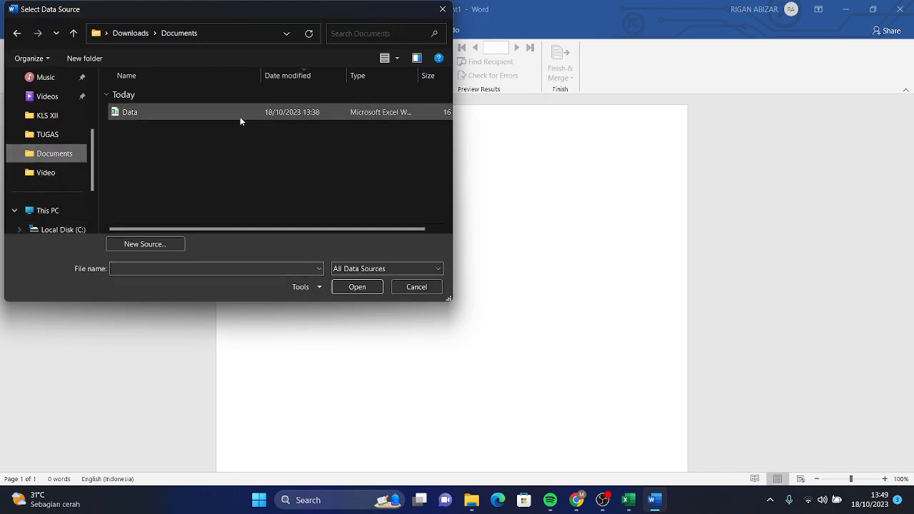
click(136, 112)
click(371, 289)
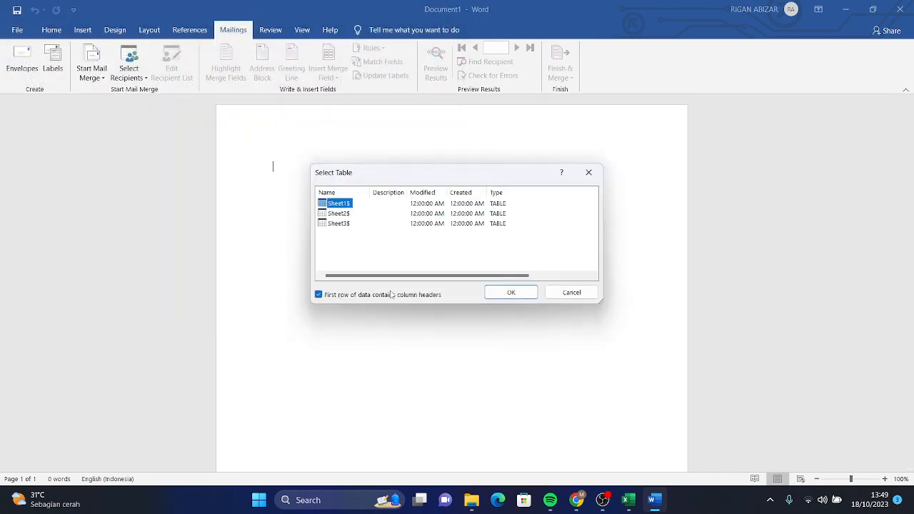
Check the source data on Sheet1 of the Data workbook in Excel, and select Sheet1$ with column headers as the recipient table in Word
click(629, 500)
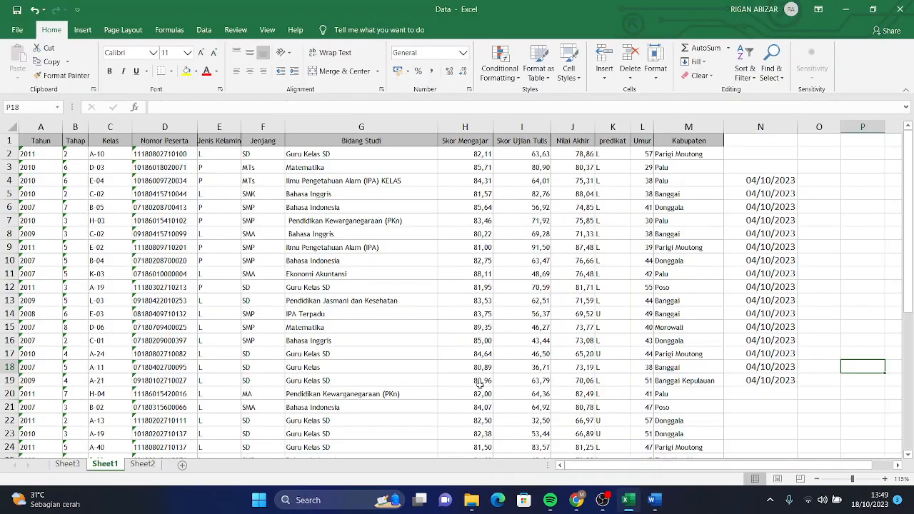
scroll(223, 239, up, 3)
click(651, 500)
click(520, 294)
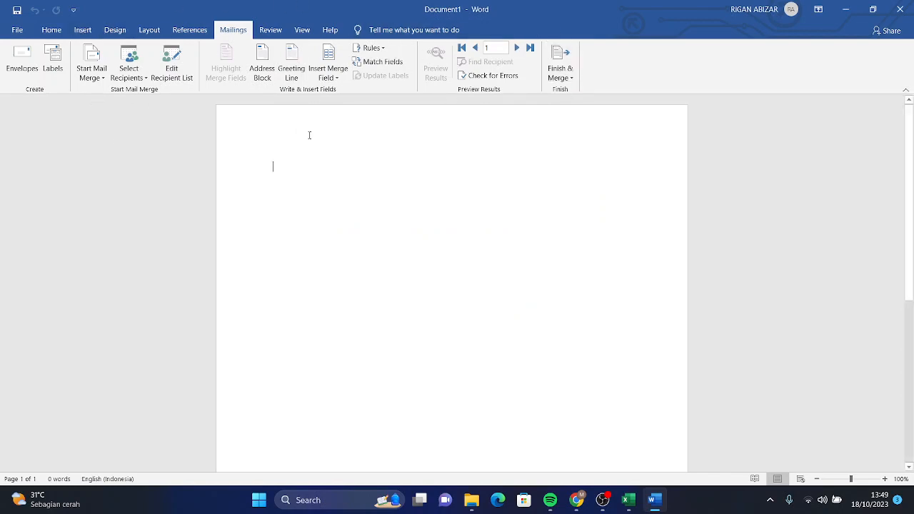
Write the letter's address block with KEPADA on the first line and an indented "di" two lines below, leaving an empty line between
text(KE)
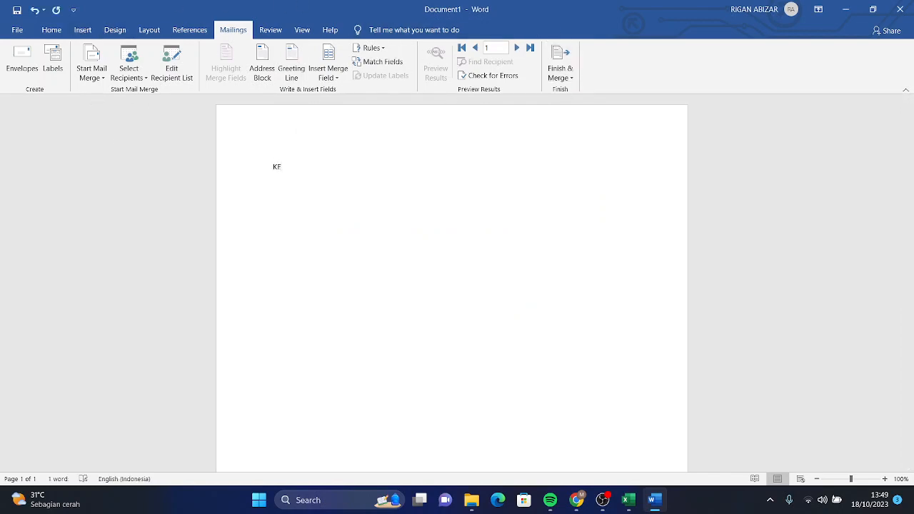
text(PADA  d)
text(i)
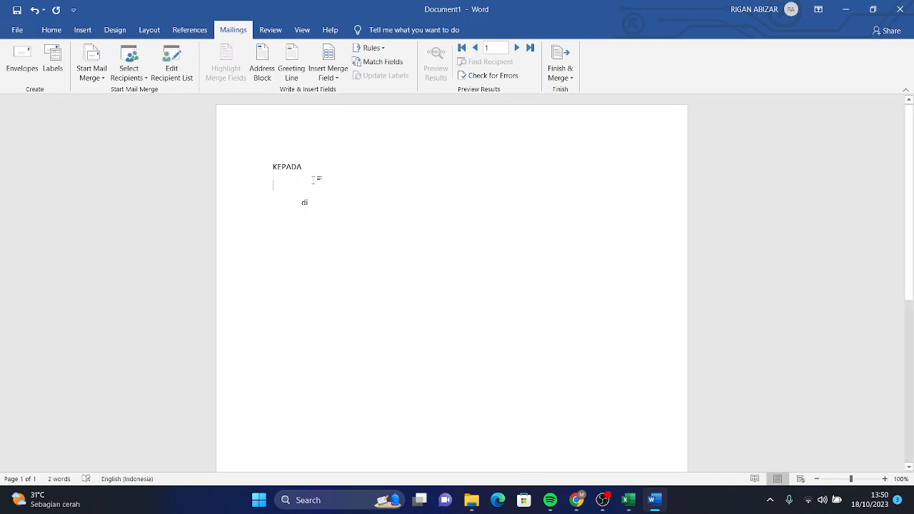
Insert the Nomor_Peserta merge field on the line below KEPADA and the Kabupaten merge field after "di"
click(337, 76)
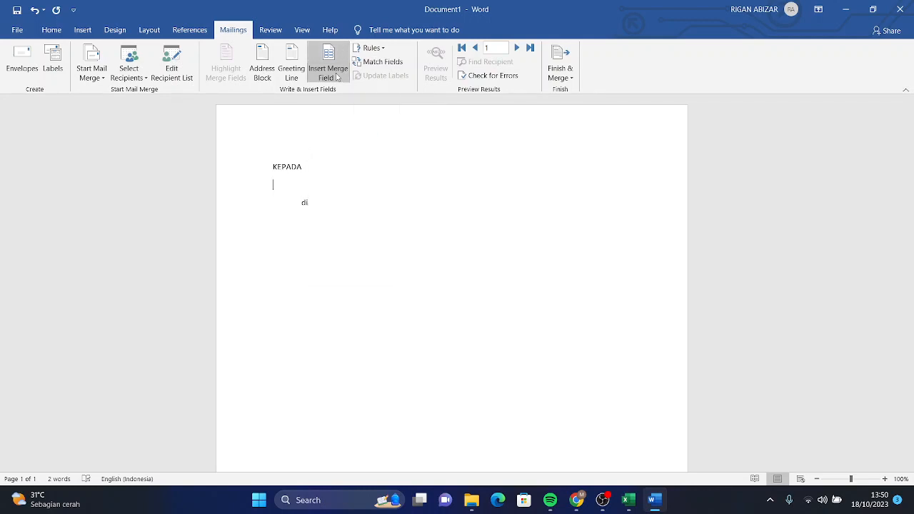
click(351, 134)
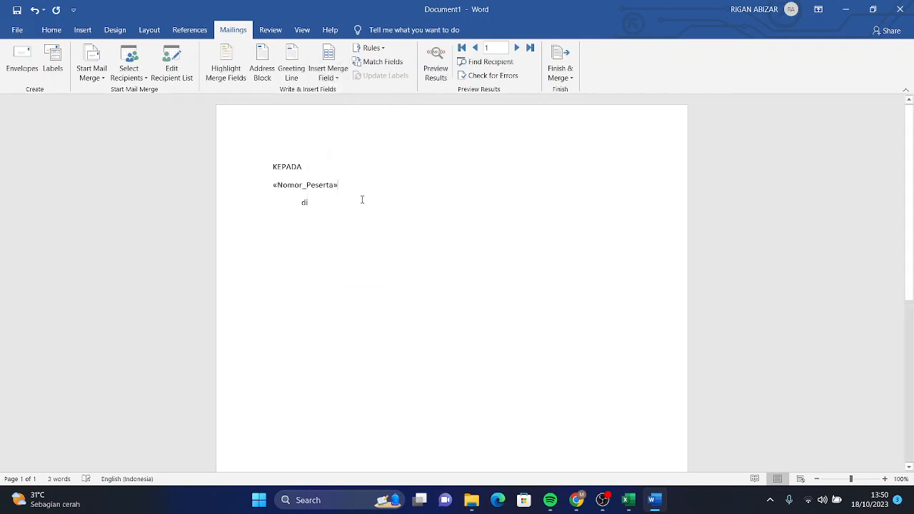
click(332, 75)
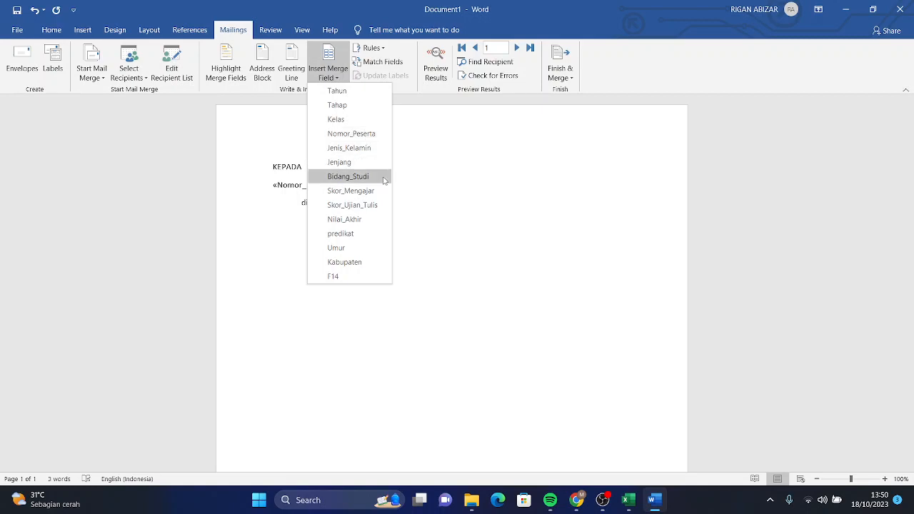
click(345, 262)
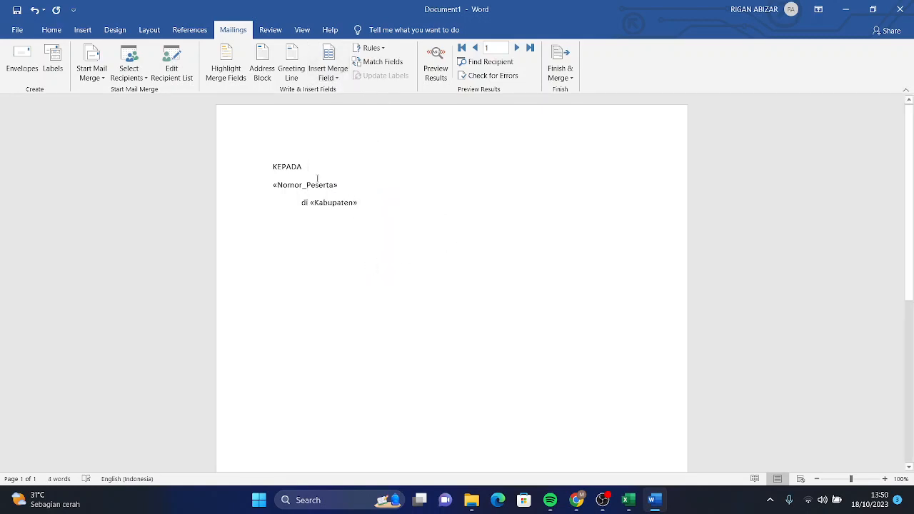
Preview the mail merge results and step forward through the recipients from record 1 to record 30
click(435, 64)
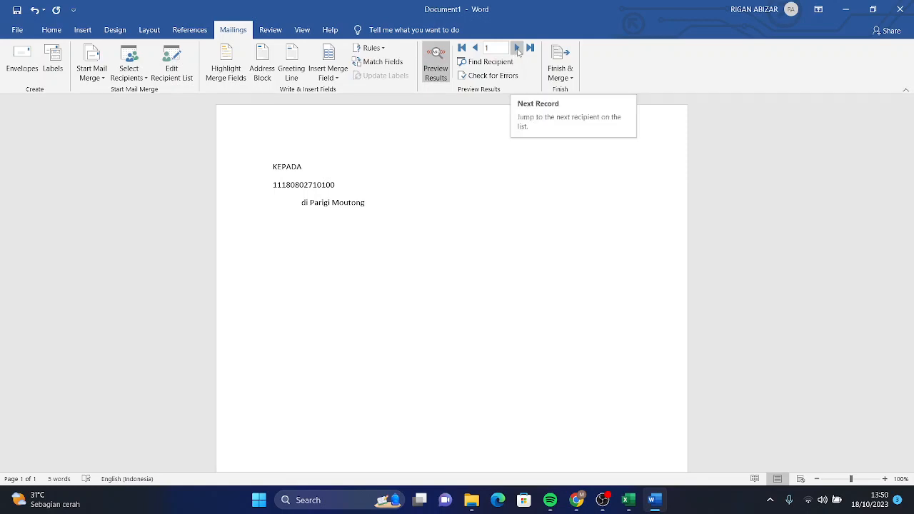
double_click(517, 48)
double_click(517, 48)
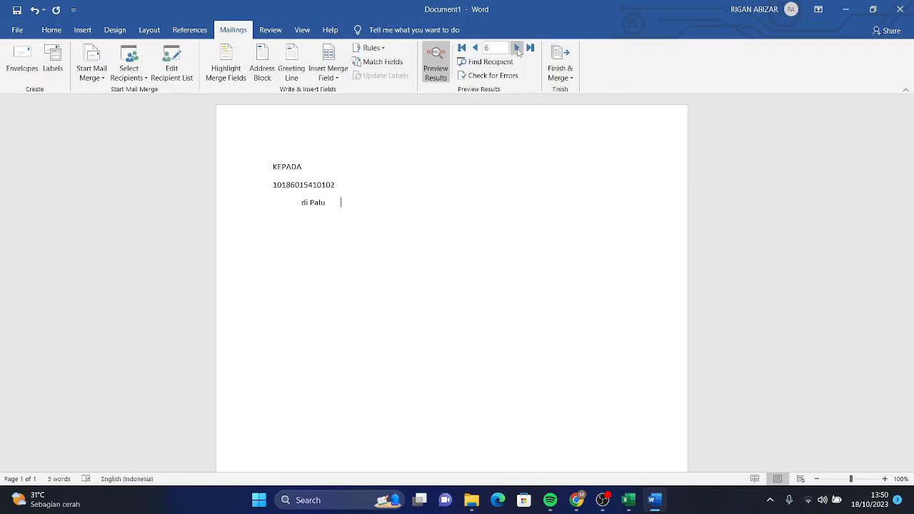
double_click(517, 48)
double_click(517, 48)
click(517, 48)
double_click(517, 48)
click(517, 48)
double_click(517, 48)
click(517, 48)
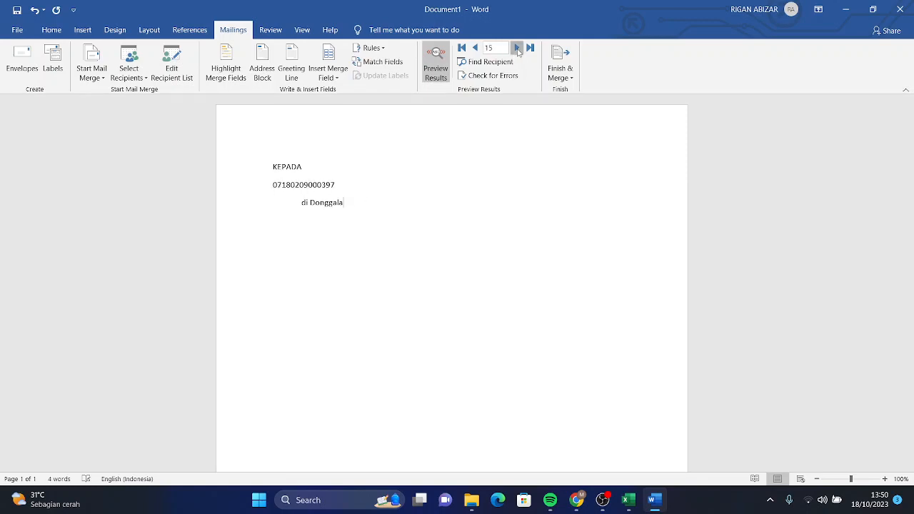
double_click(517, 48)
click(517, 47)
double_click(517, 48)
double_click(517, 48)
click(517, 48)
double_click(517, 48)
double_click(517, 48)
double_click(517, 47)
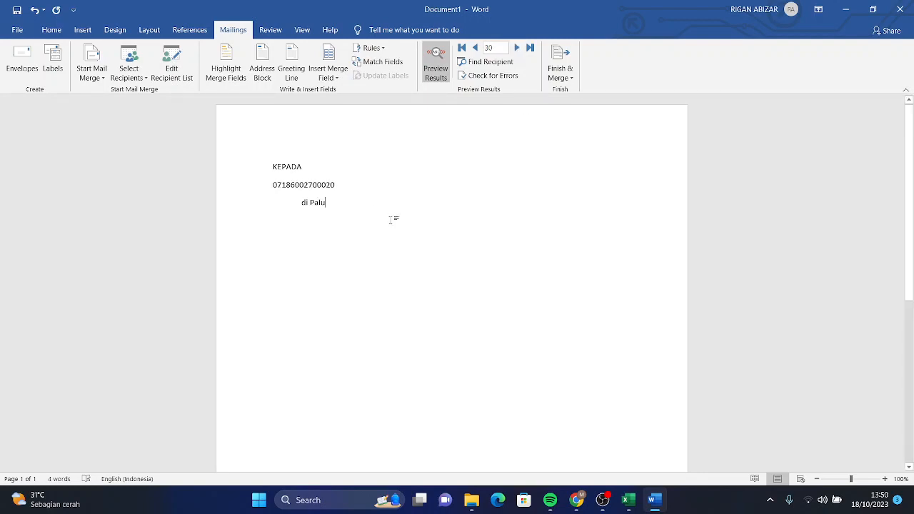